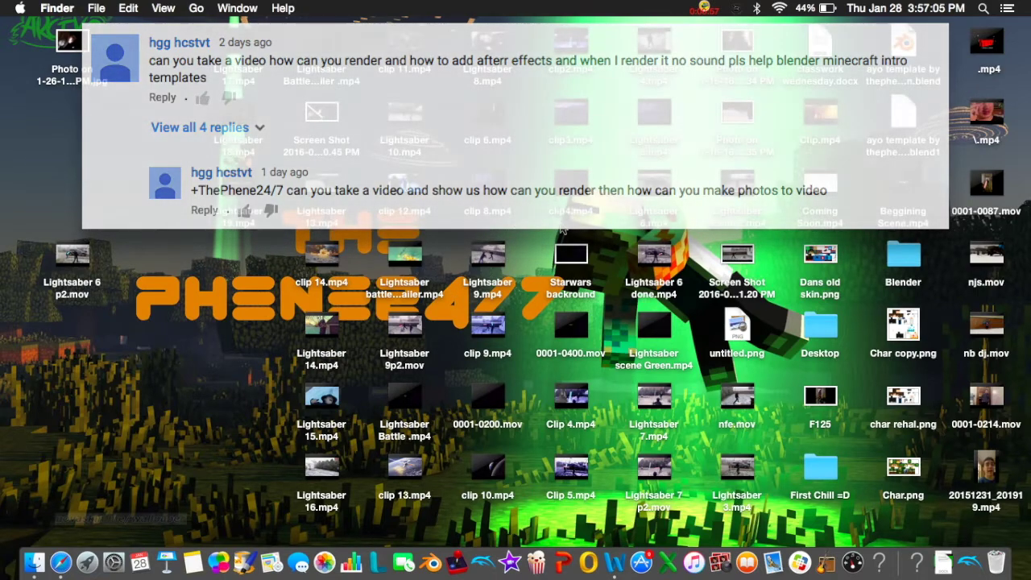
# Launch Blender, dismiss the splash screen, and orbit around the default cube scene
pyautogui.click(431, 562)
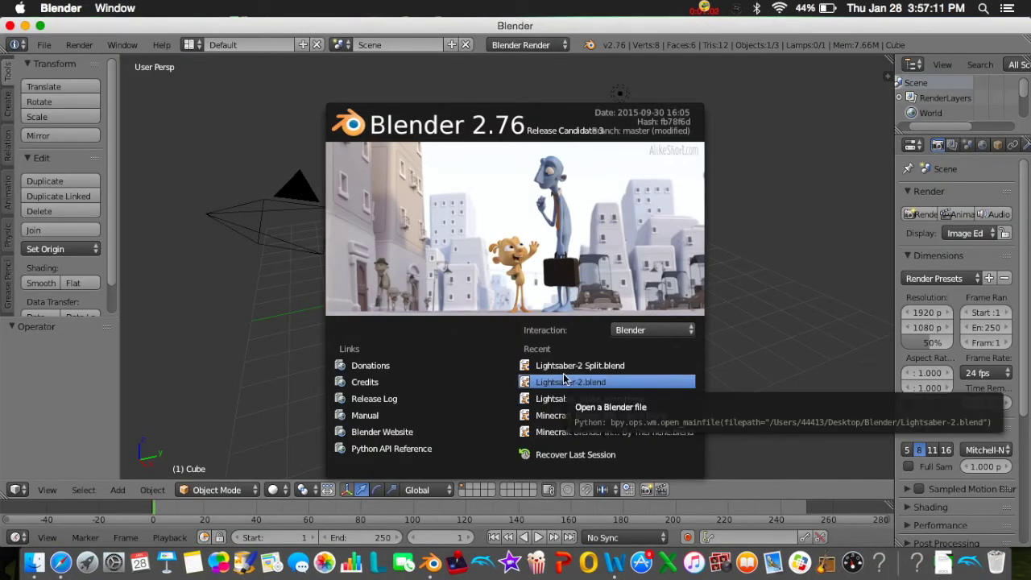
pyautogui.click(118, 204)
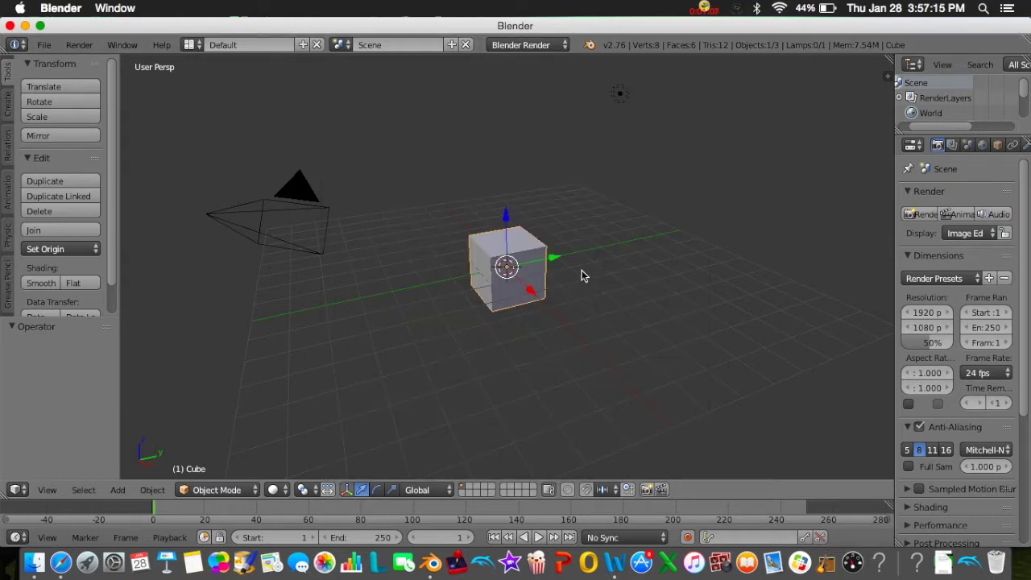
pyautogui.press('x')
pyautogui.hscroll(5, 585, 345)
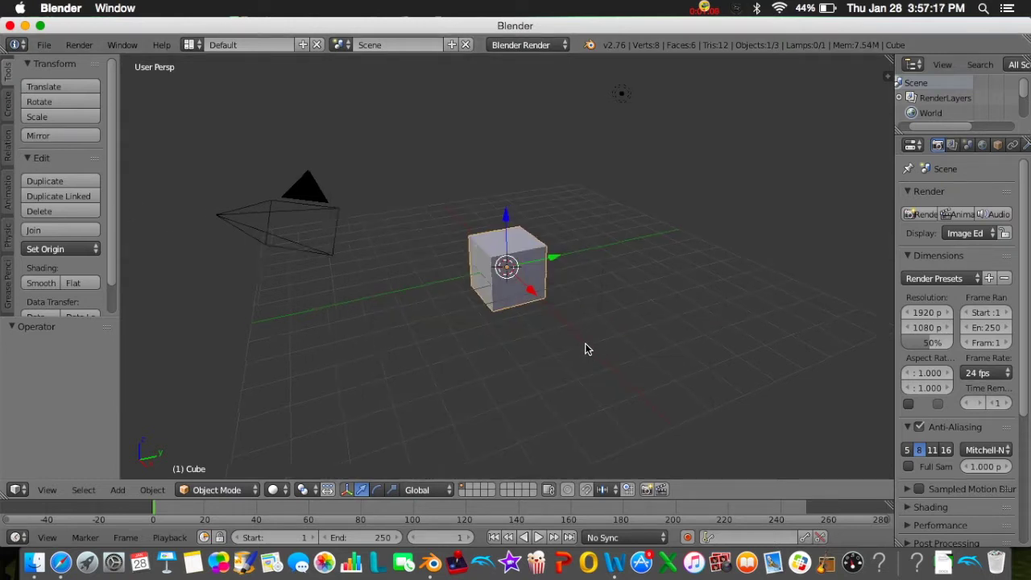
pyautogui.hscroll(10, 586, 349)
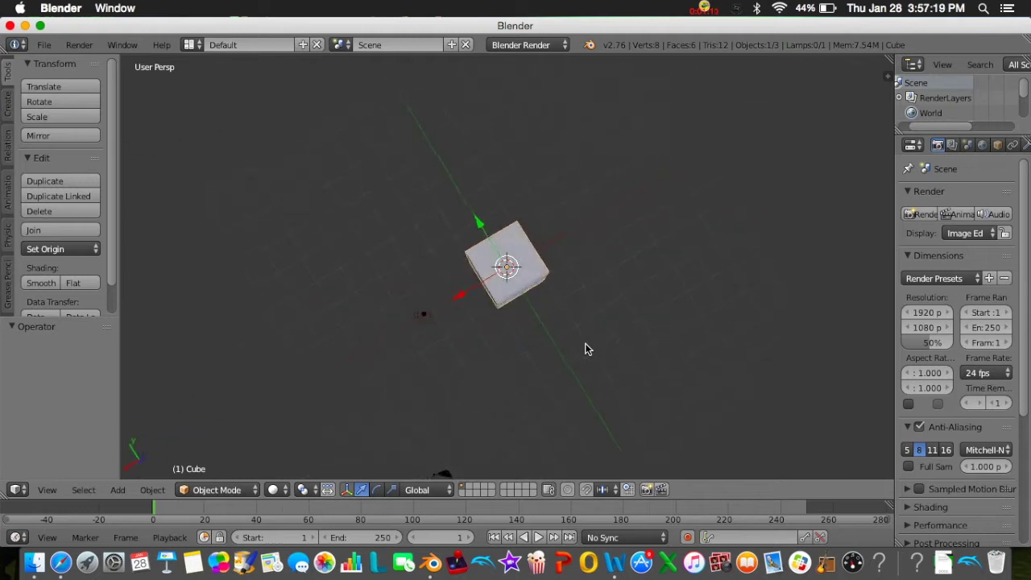
pyautogui.scroll(5, 586, 349)
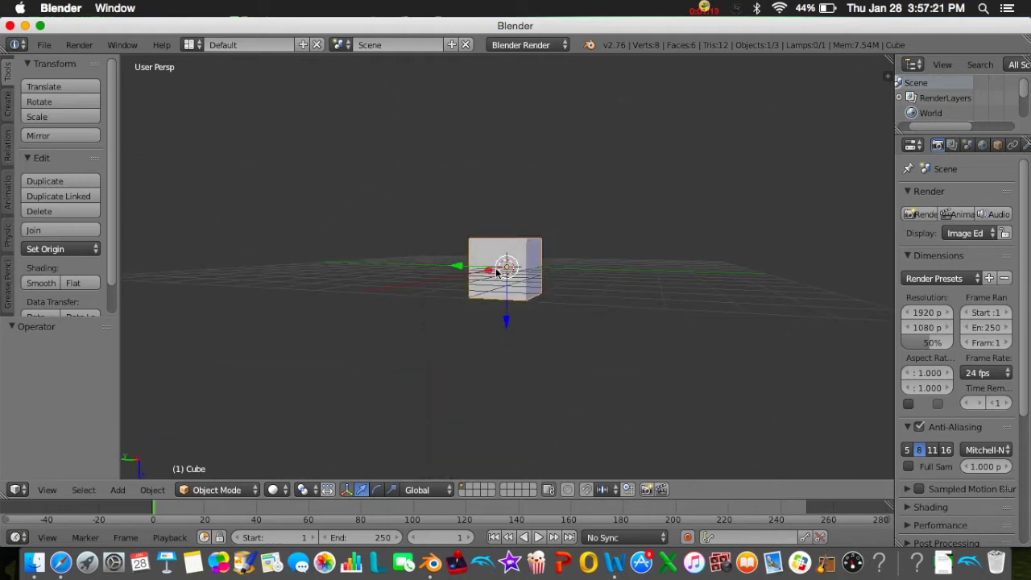
# Insert a LocRotScale keyframe for the cube at frame 1
pyautogui.press('i')
pyautogui.click(449, 346)
pyautogui.scroll(-3, 446, 344)
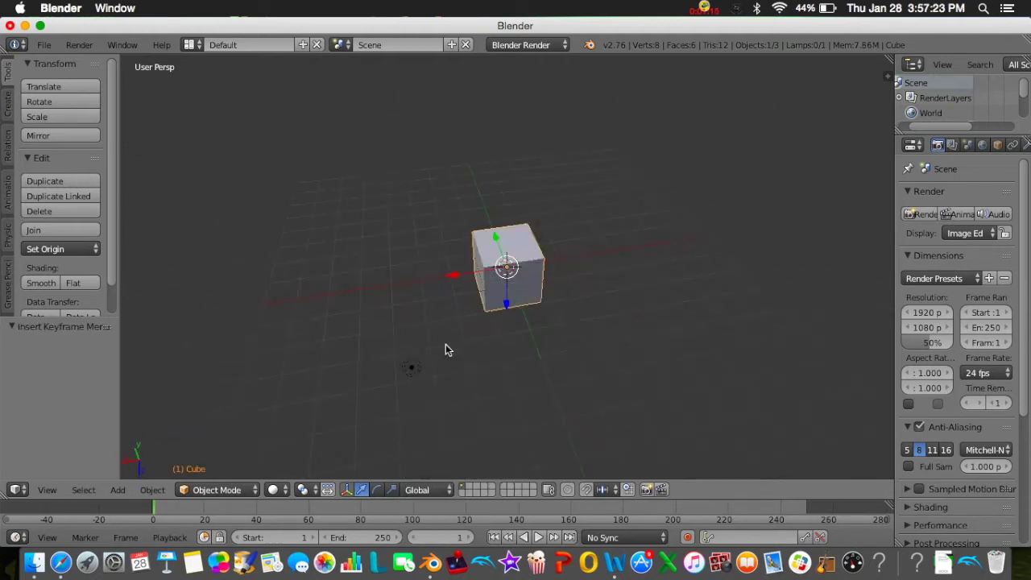
pyautogui.click(47, 490)
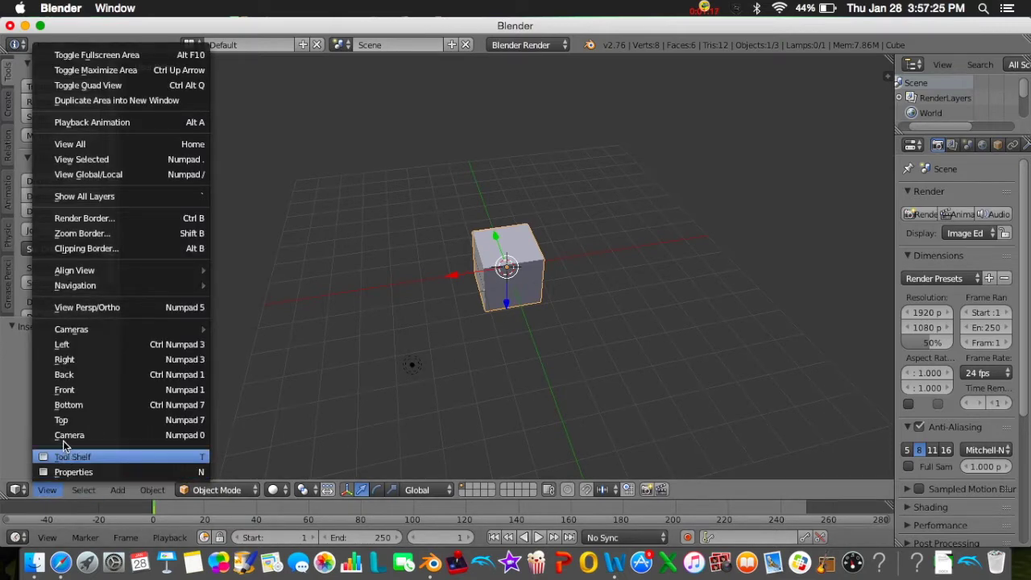
# Switch to camera view, move the cube up and along X, and keyframe it
pyautogui.click(65, 436)
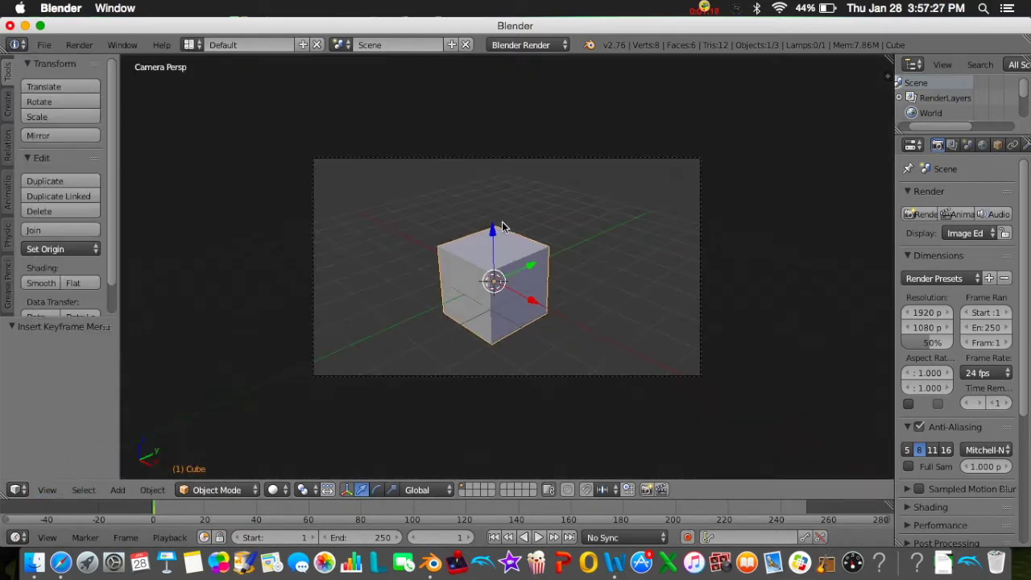
pyautogui.moveTo(492, 232); pyautogui.dragTo(553, 171)
pyautogui.moveTo(525, 234); pyautogui.dragTo(603, 314)
pyautogui.press('i')
pyautogui.click(606, 313)
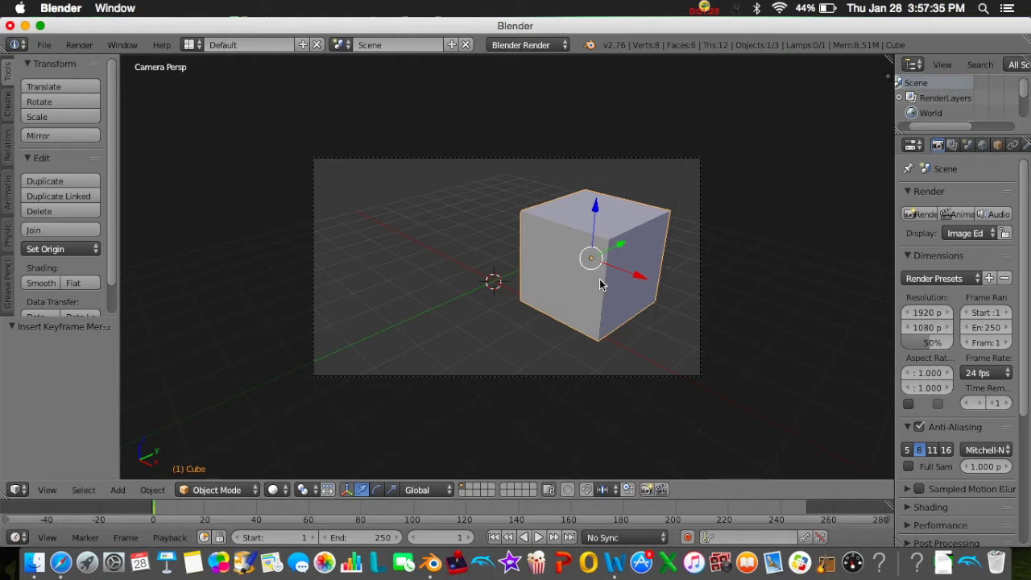
# Undo the move and keyframe the cube at its starting position on frame 1
pyautogui.press('z')
pyautogui.press('z')
pyautogui.hotkey('ctrl', 'z')
pyautogui.hotkey('ctrl', 'z')
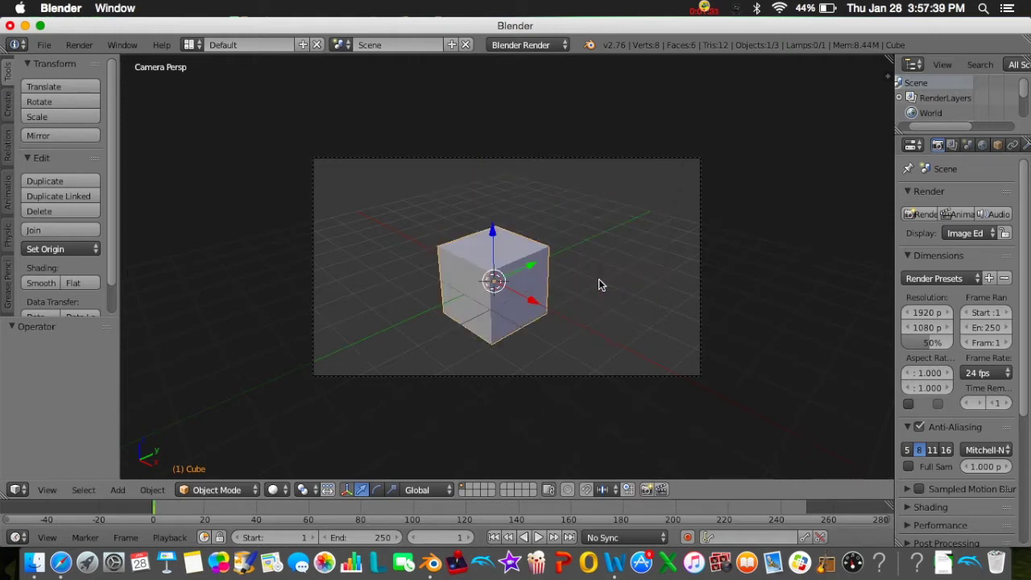
pyautogui.press('i')
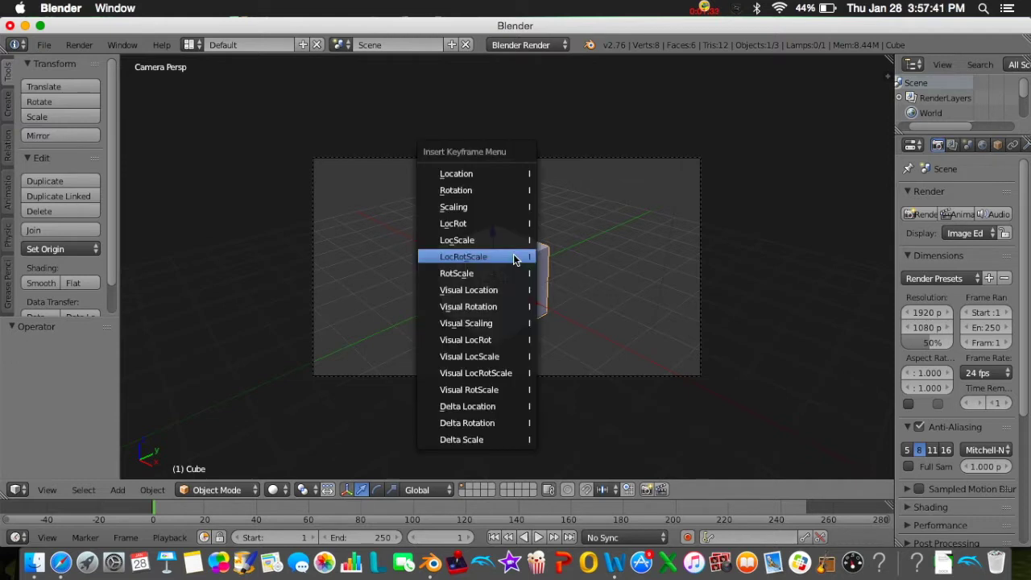
pyautogui.click(513, 256)
# At frame 159, raise the cube on Z to 1.519 and keyframe it
pyautogui.click(566, 516)
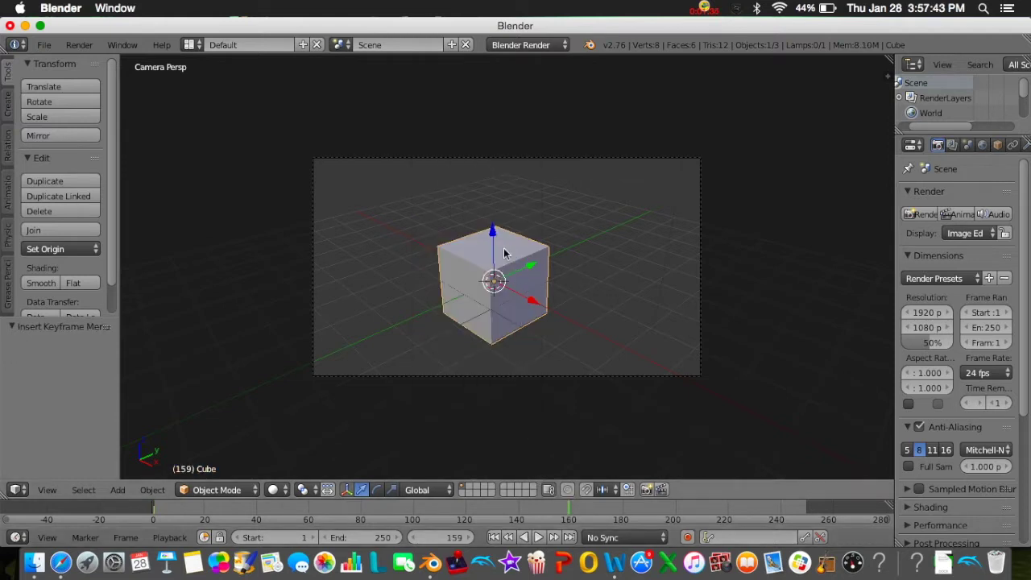
pyautogui.moveTo(494, 226); pyautogui.dragTo(532, 177)
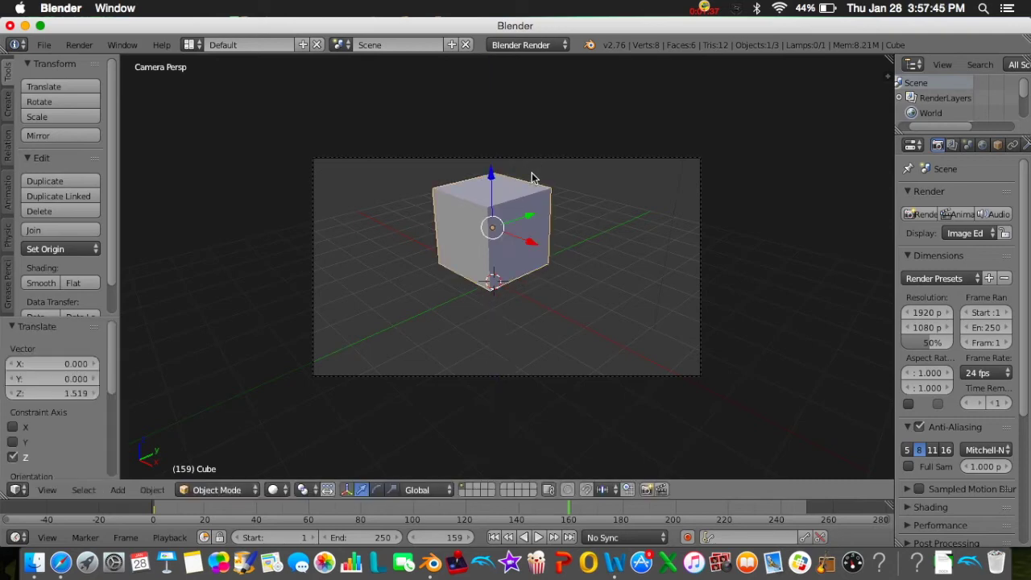
pyautogui.press('i')
pyautogui.click(531, 176)
# Play the animation from frame 1 and stop it at frame 80
pyautogui.click(494, 538)
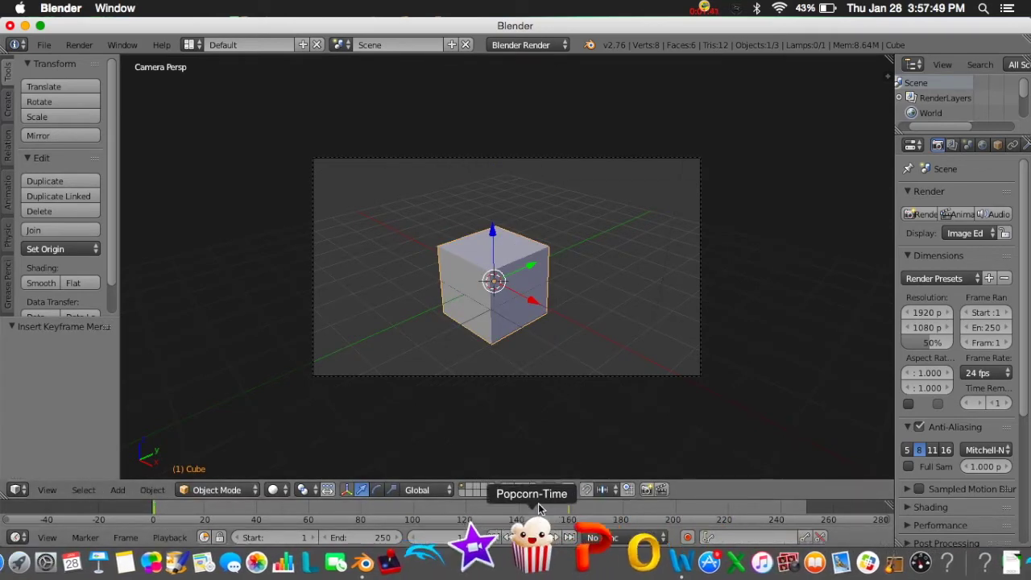
pyautogui.click(535, 537)
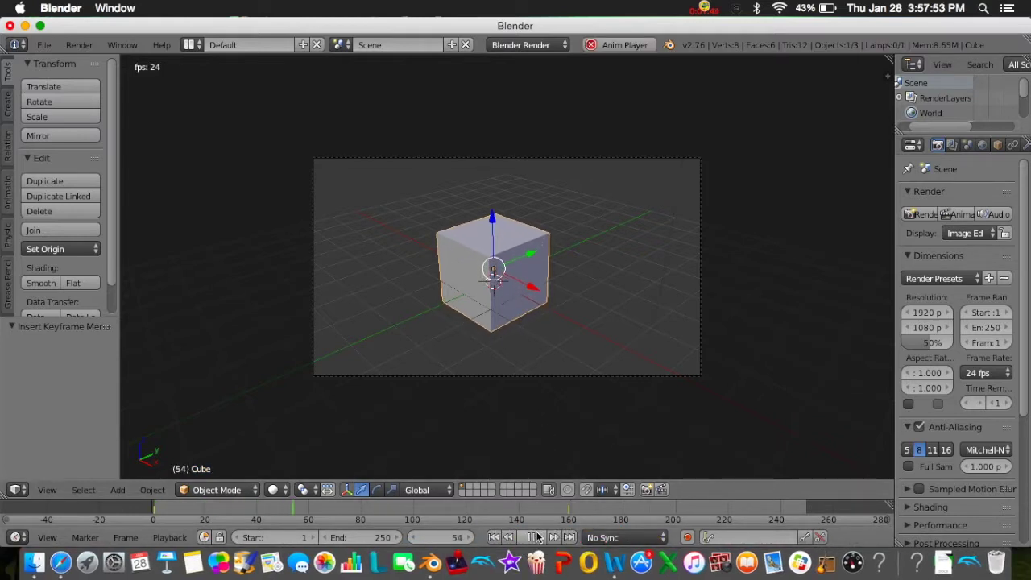
pyautogui.click(535, 538)
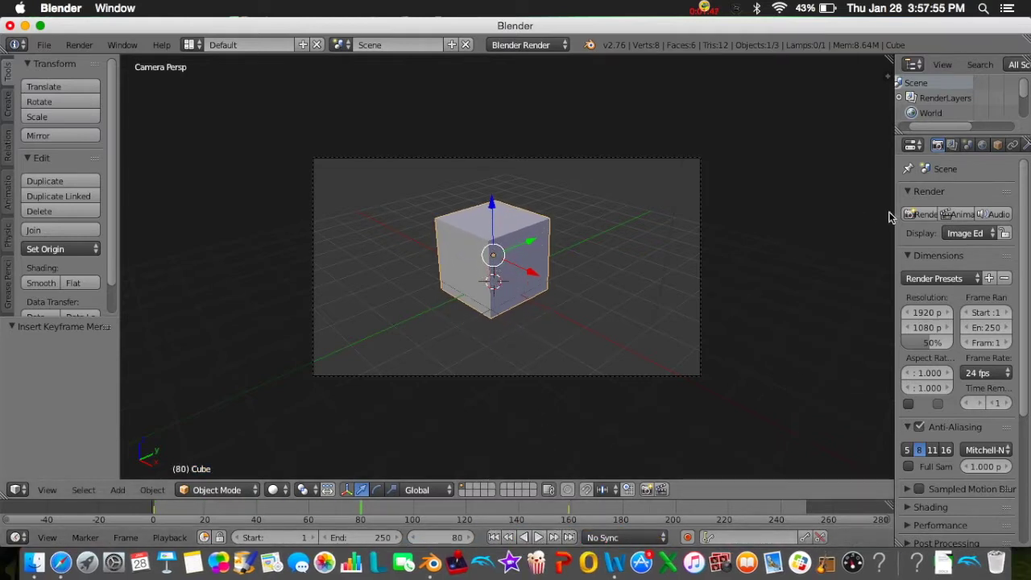
pyautogui.moveTo(894, 202); pyautogui.dragTo(794, 193)
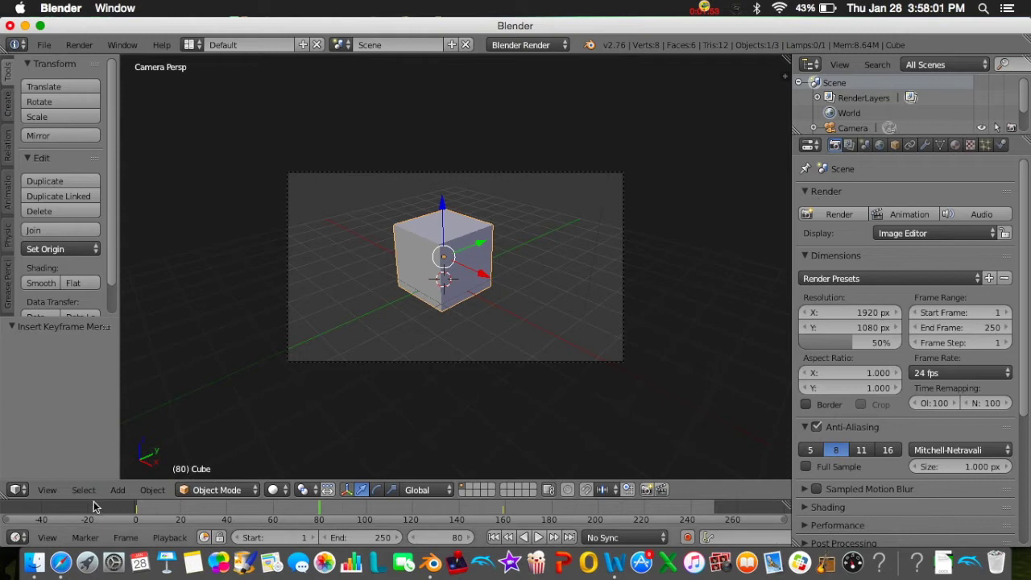
# Switch the main area to the Video Sequence Editor and add the Star Wars teaser trailer MP3 as a sound strip
pyautogui.click(16, 491)
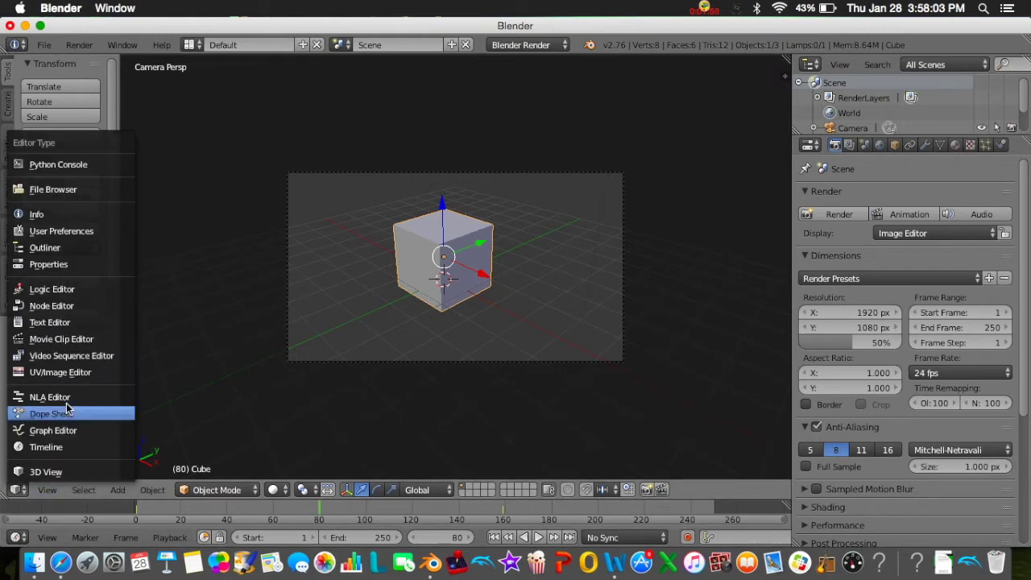
pyautogui.click(54, 357)
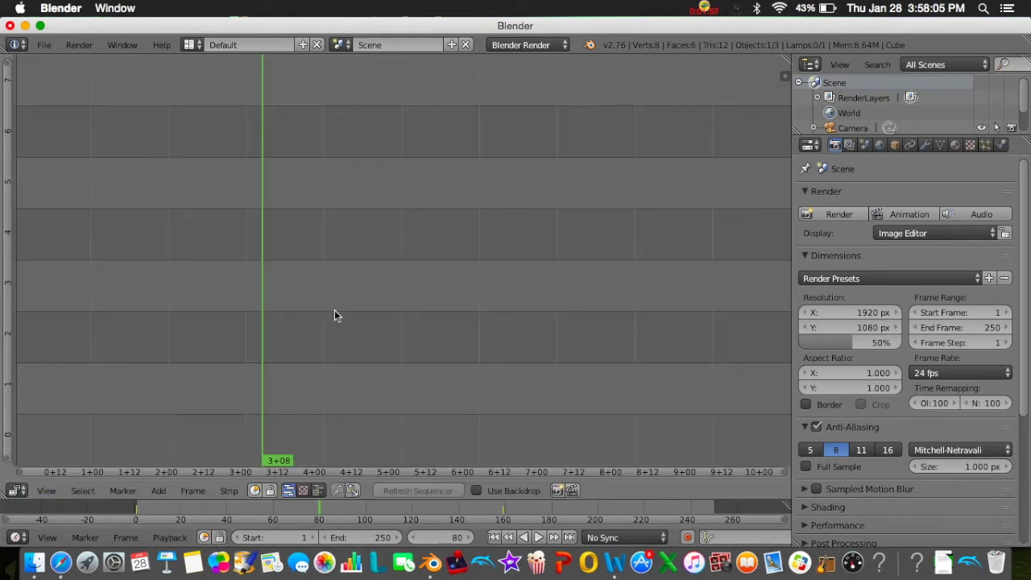
pyautogui.scroll(-4, 368, 308)
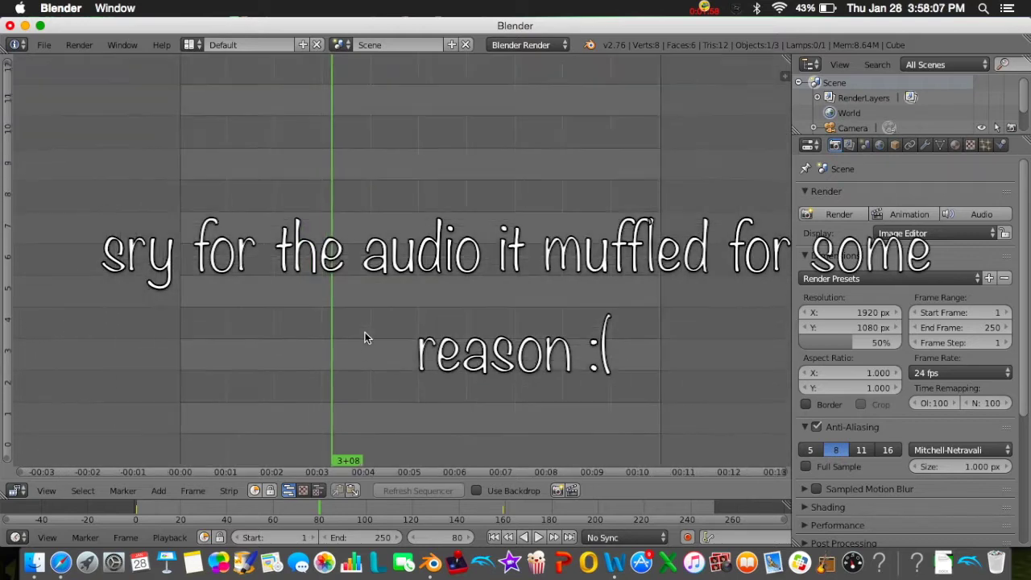
pyautogui.keyDown('ctrl'); pyautogui.hscroll(3, 365, 332); pyautogui.keyUp('ctrl')
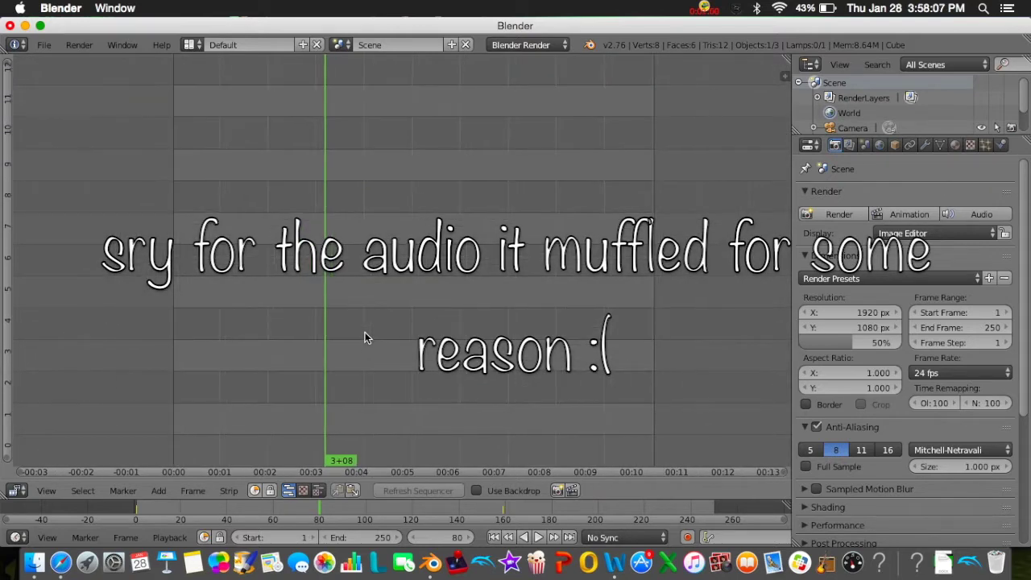
pyautogui.click(154, 493)
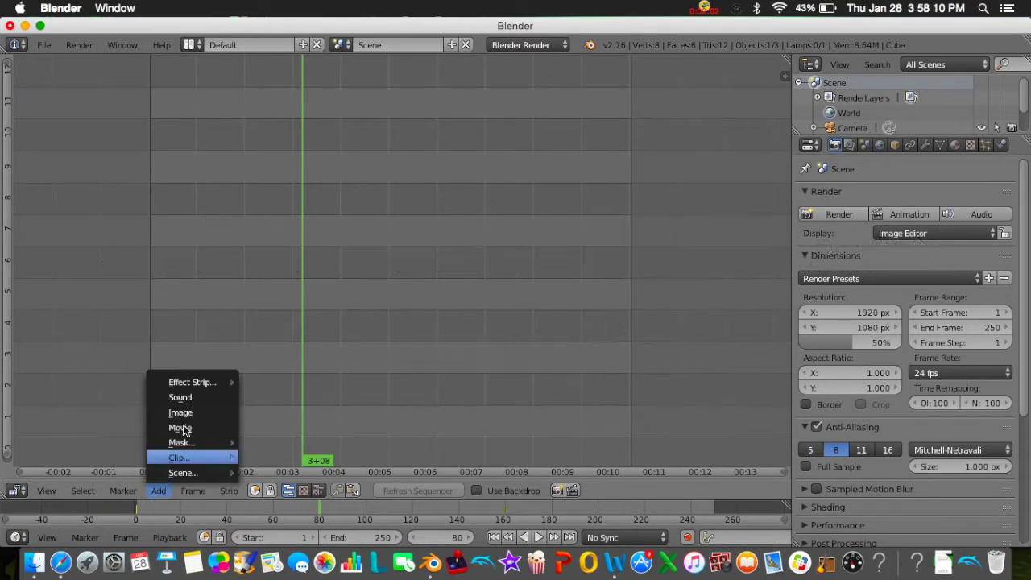
pyautogui.click(222, 397)
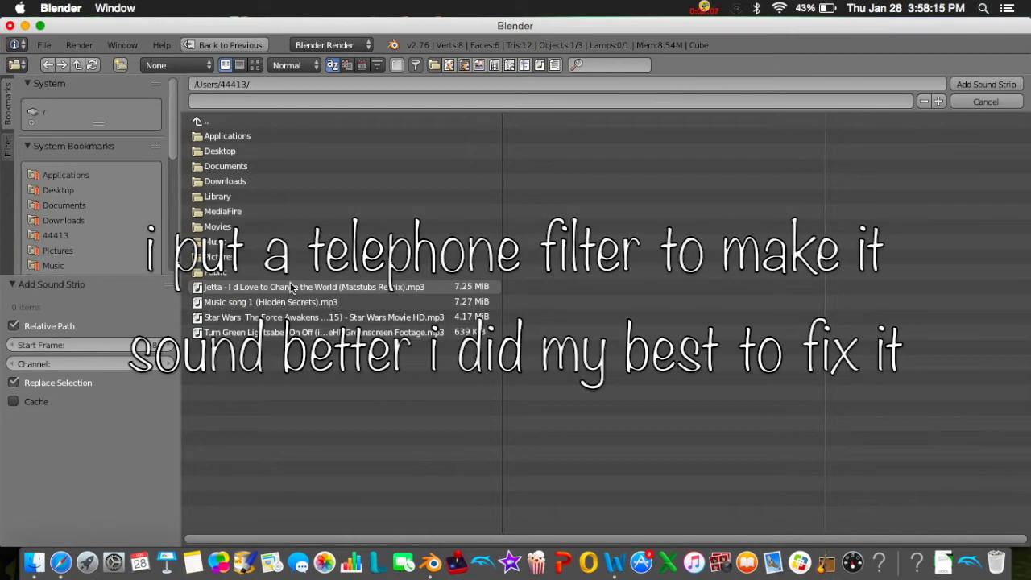
pyautogui.doubleClick(265, 318)
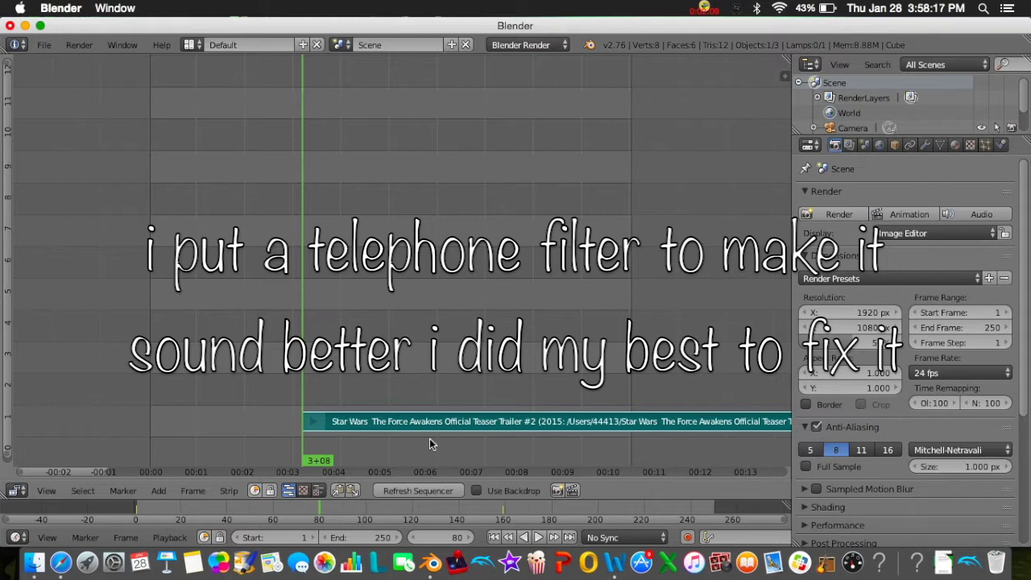
# Slide the Star Wars strip 42 frames earlier and preview the soundtrack at full volume
pyautogui.moveTo(429, 444); pyautogui.dragTo(272, 440)
pyautogui.moveTo(412, 419); pyautogui.dragTo(260, 425, button='right')
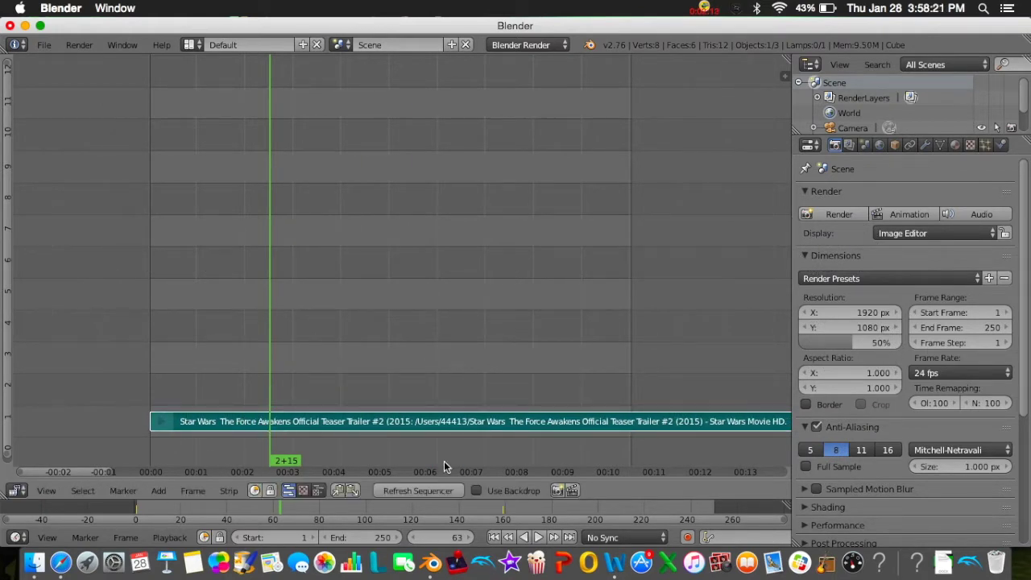
pyautogui.click(538, 538)
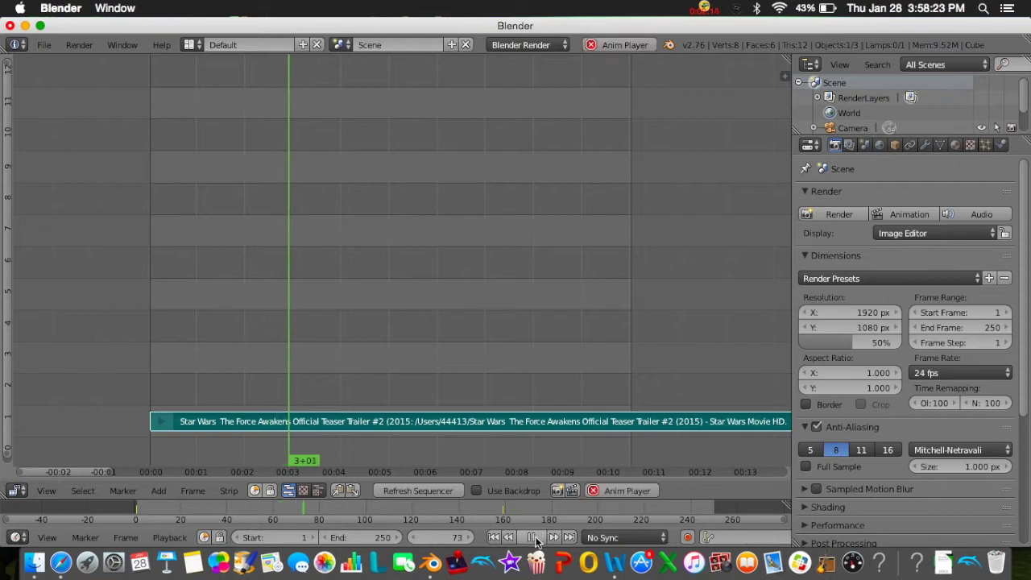
pyautogui.press('XF86AudioRaiseVolume')
pyautogui.press('XF86AudioRaiseVolume')
pyautogui.press('XF86AudioRaiseVolume')
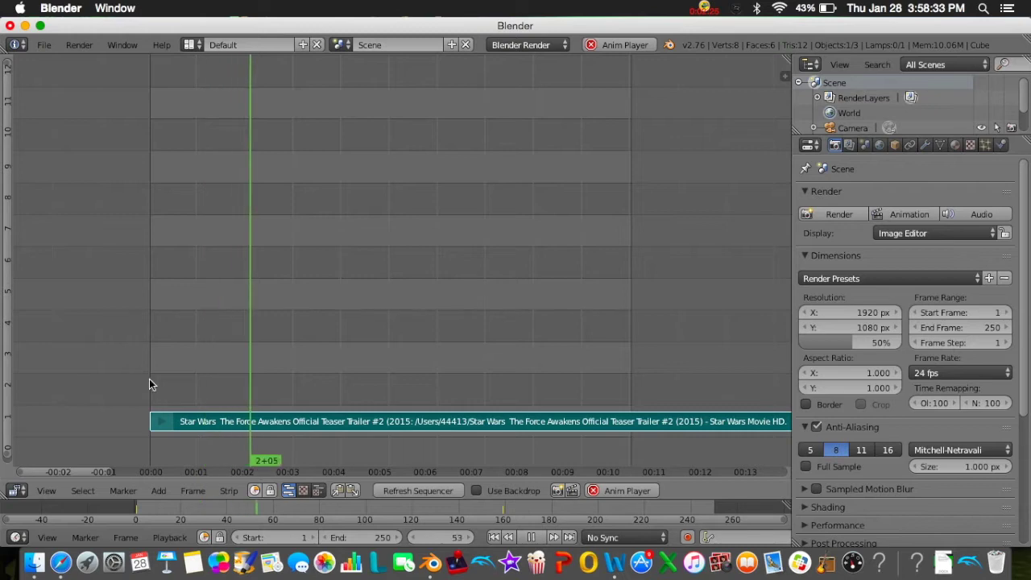
pyautogui.click(531, 537)
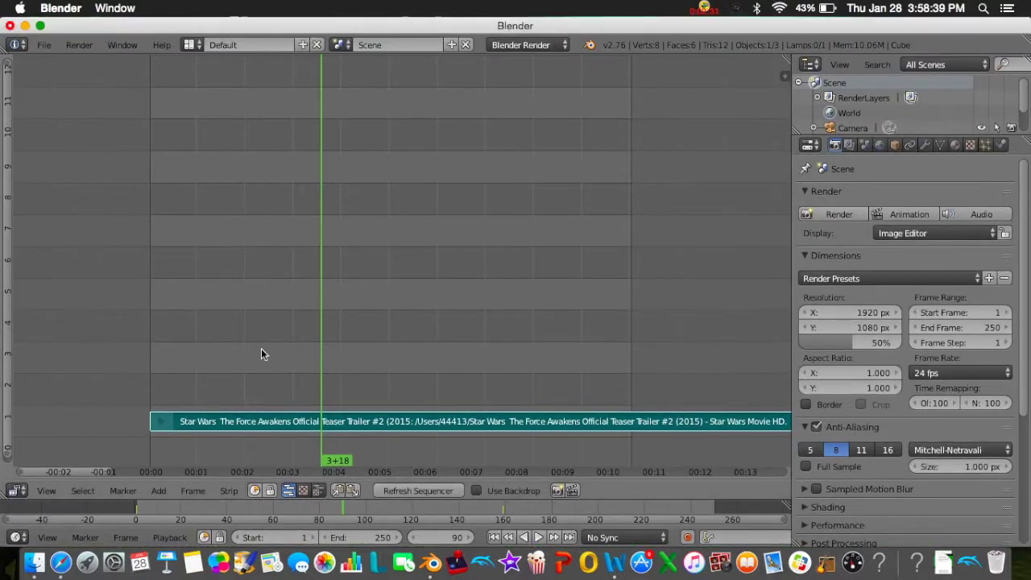
pyautogui.moveTo(2, 6)
pyautogui.click(424, 233)
# Enable Audio Scrubbing in the Playback options
pyautogui.click(171, 538)
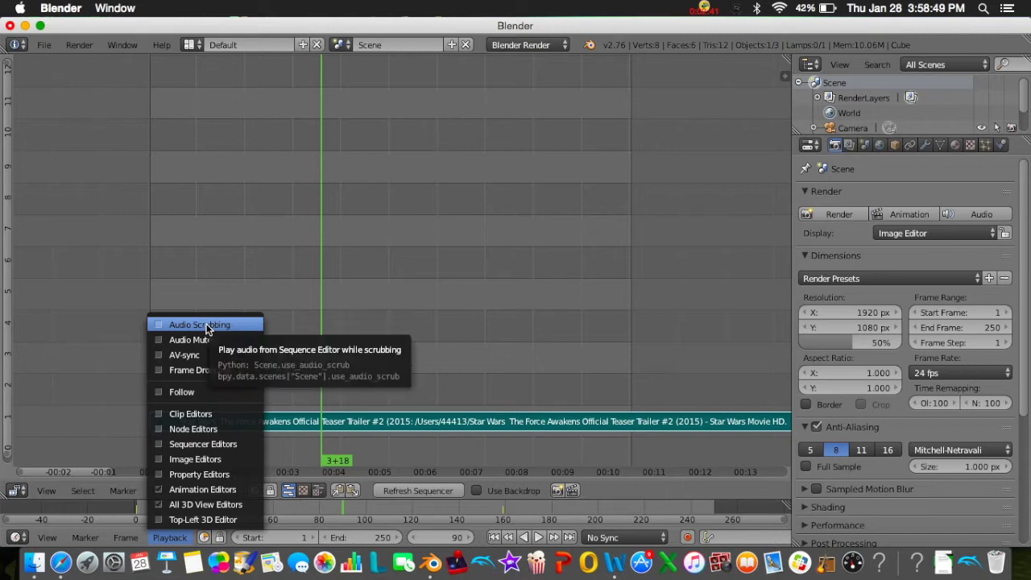
pyautogui.click(207, 325)
pyautogui.click(46, 491)
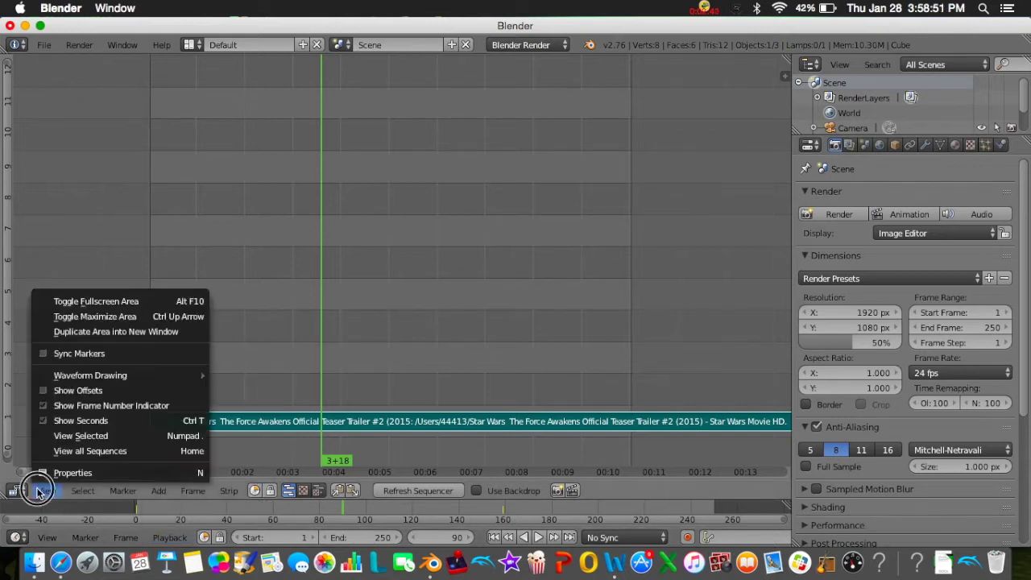
pyautogui.click(16, 491)
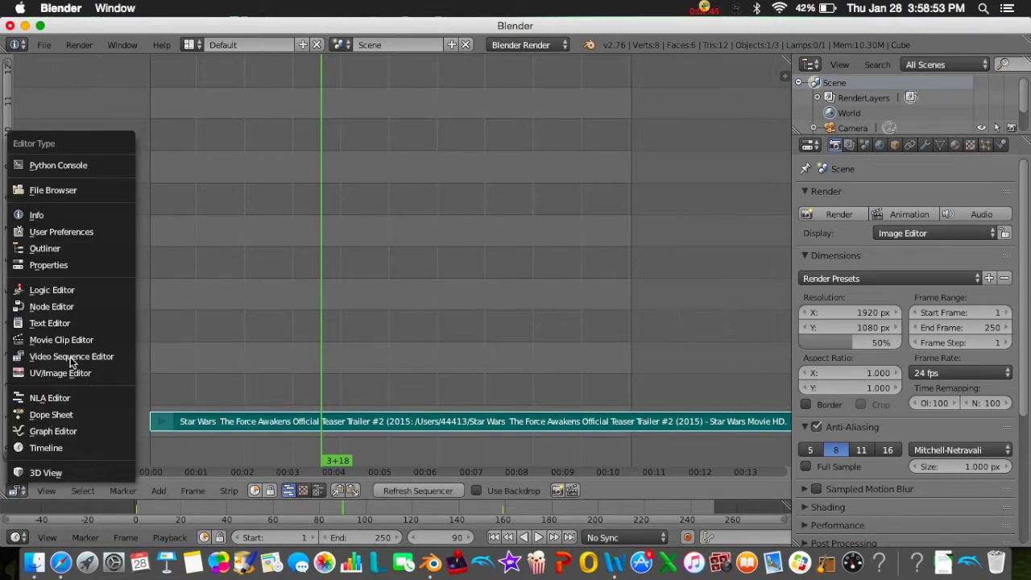
pyautogui.click(16, 491)
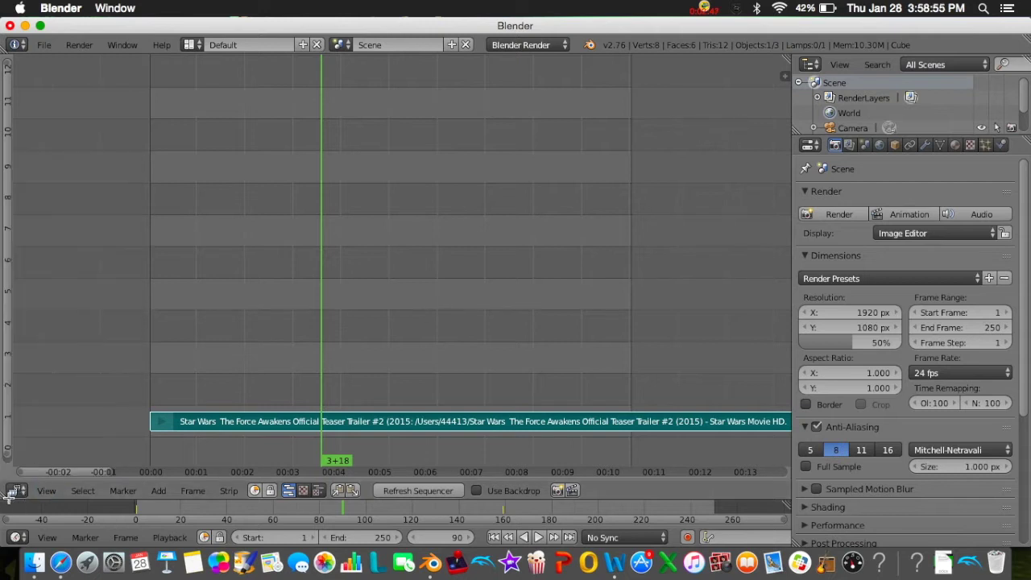
pyautogui.click(16, 491)
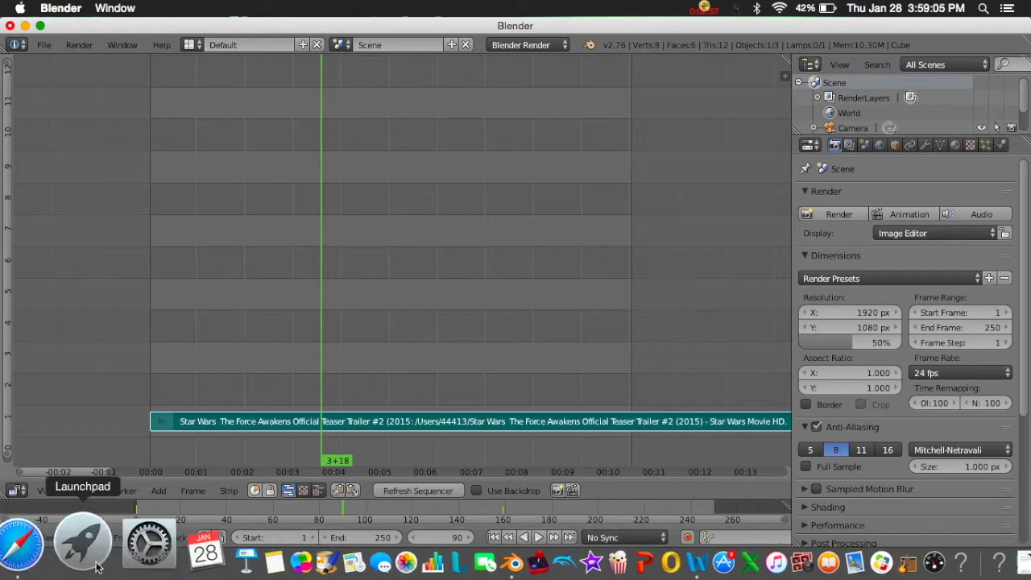
pyautogui.click(182, 538)
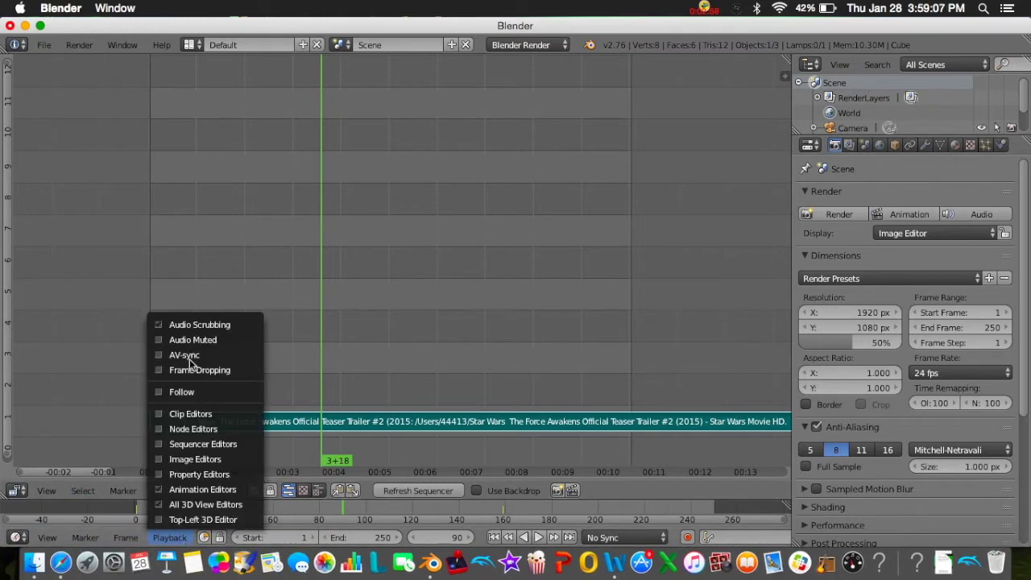
# Switch the main area to 3D View and play the animation with Alt+A
pyautogui.click(17, 491)
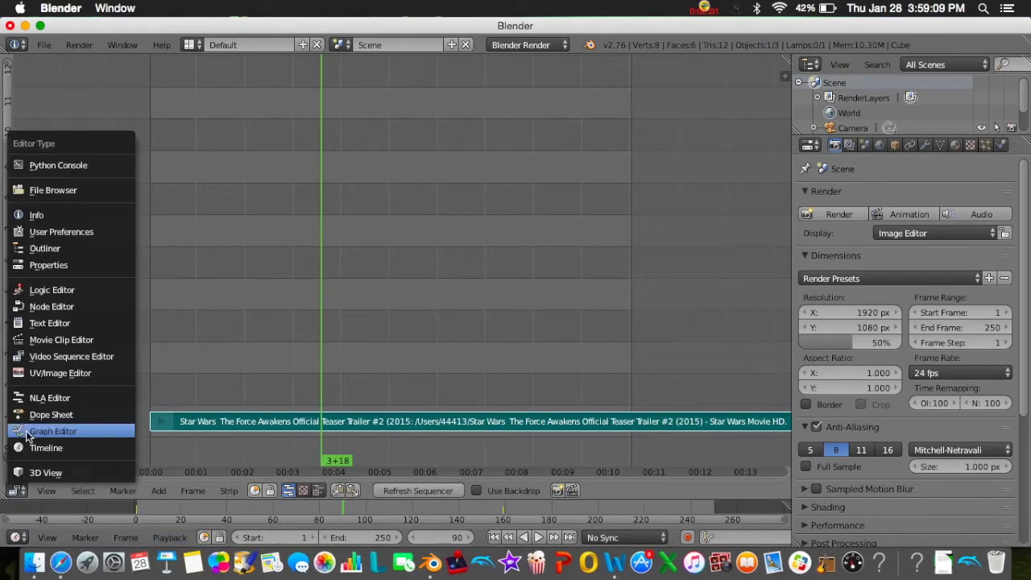
pyautogui.click(53, 473)
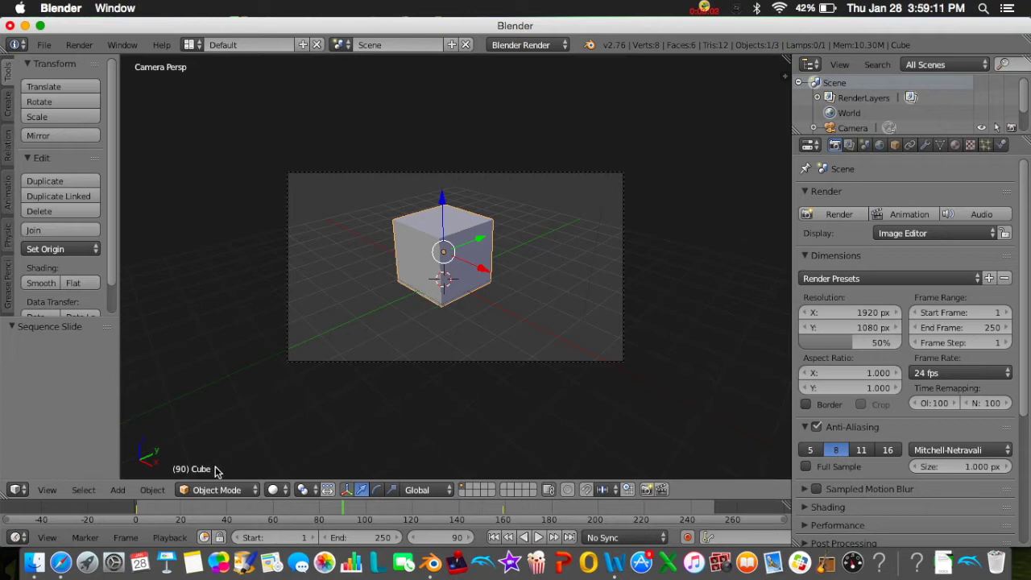
pyautogui.hotkey('alt', 'a')
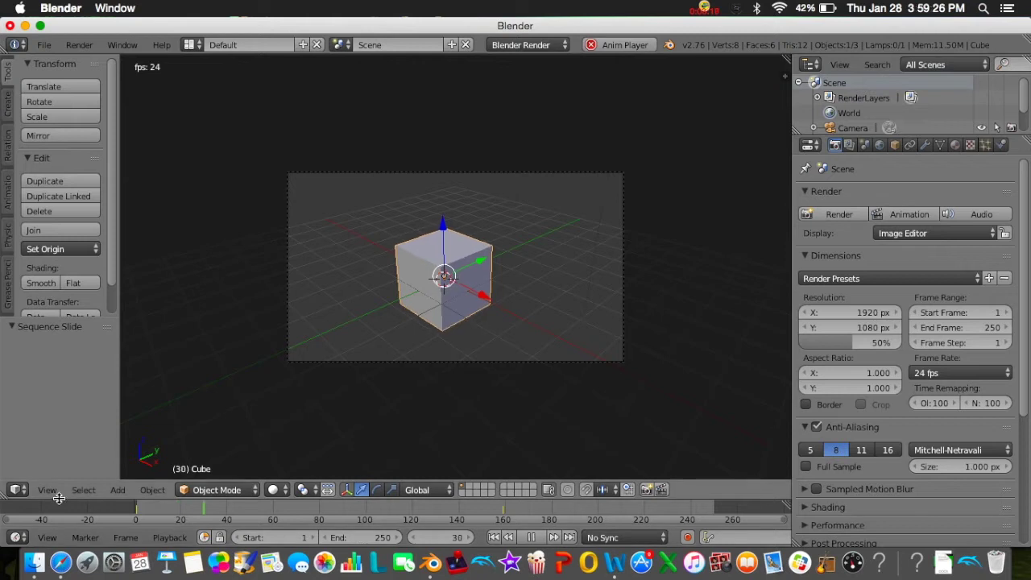
# Scrub the soundtrack in the sequencer, then return to 3D View and stop playback at frame 71
pyautogui.click(17, 489)
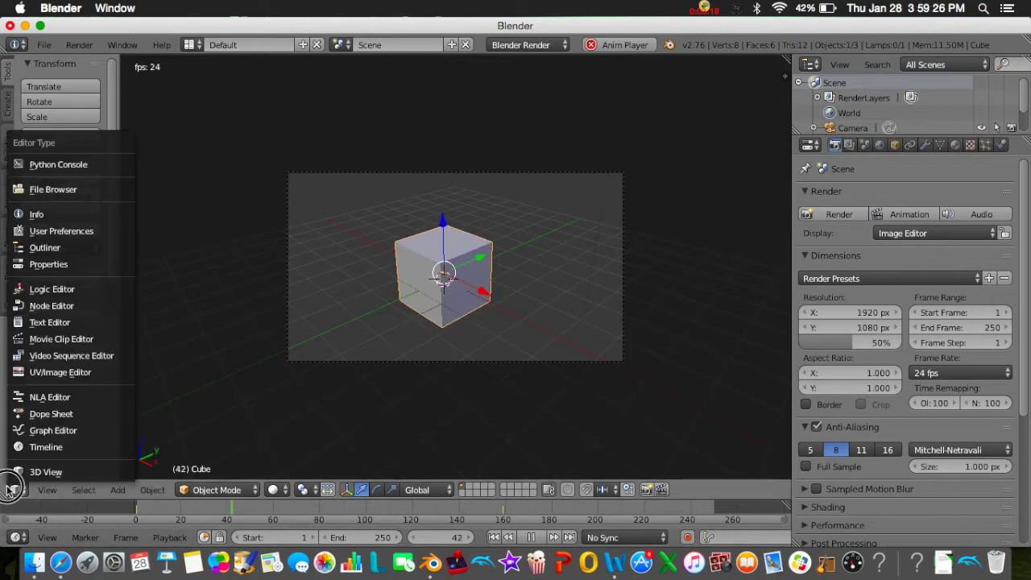
pyautogui.click(52, 355)
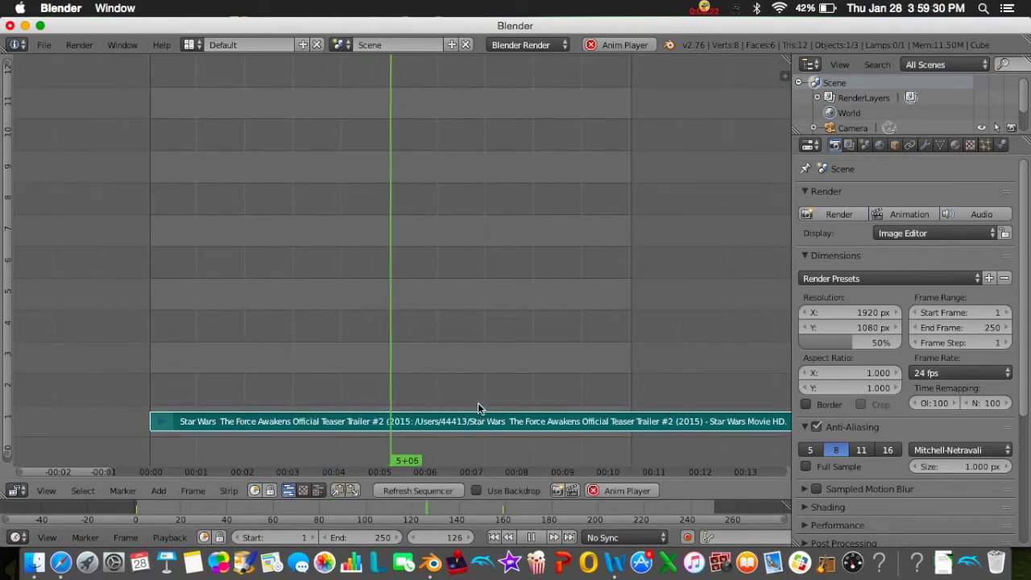
pyautogui.moveTo(230, 421); pyautogui.dragTo(238, 451, button='right')
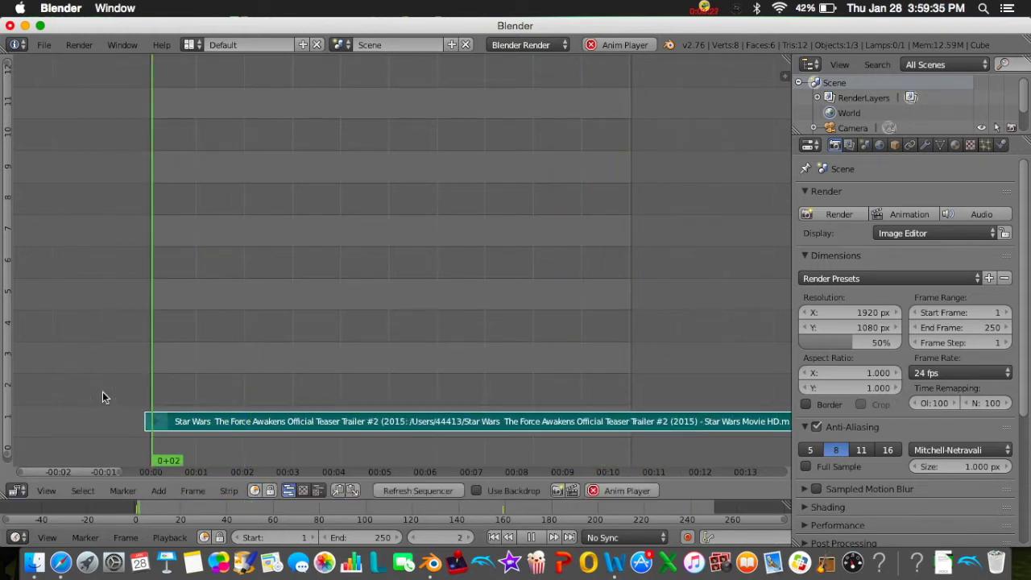
pyautogui.click(16, 490)
pyautogui.click(40, 493)
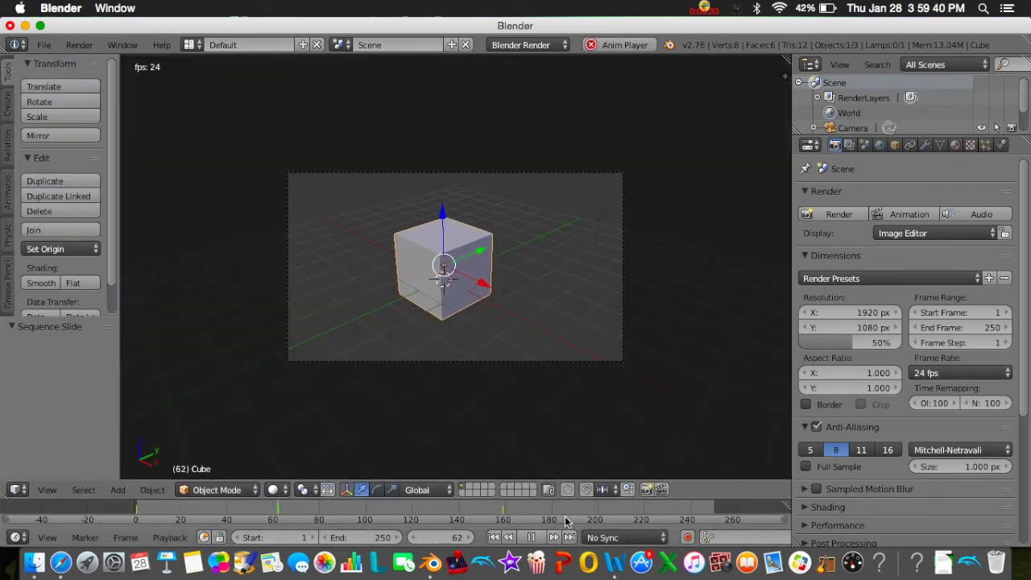
pyautogui.hotkey('alt', 'a')
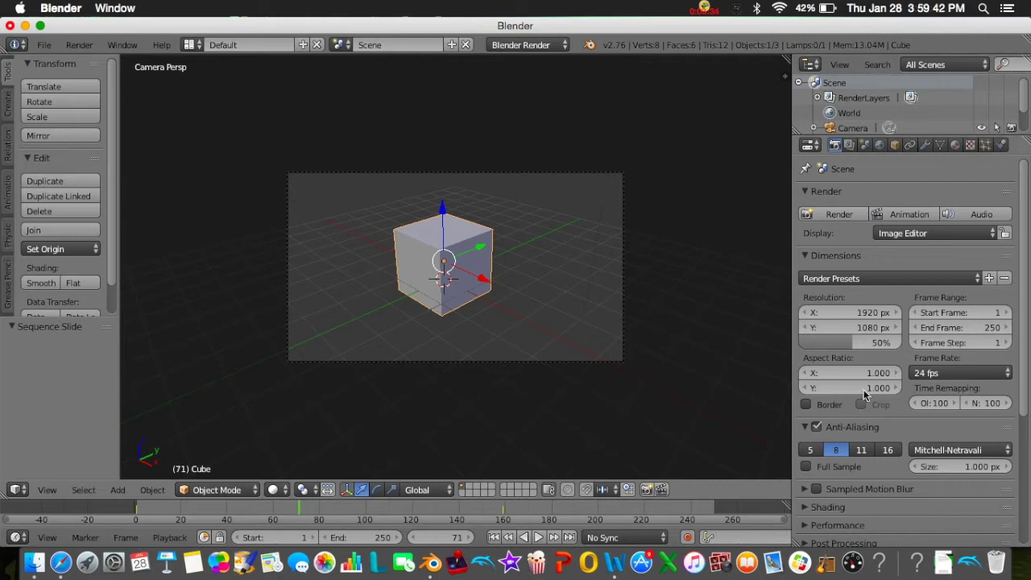
# Set the render frame rate to 30 fps
pyautogui.scroll(-3, 929, 301)
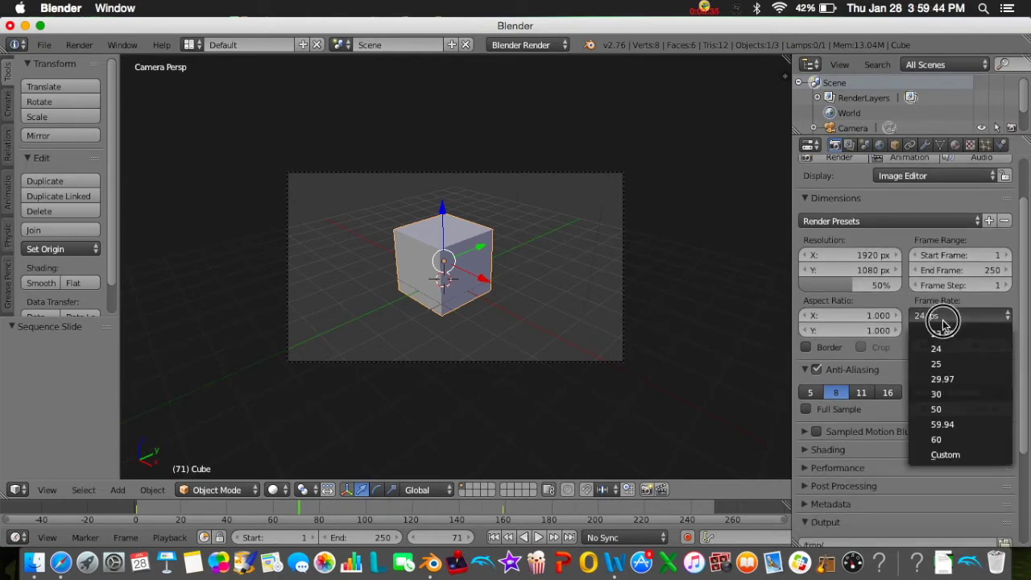
pyautogui.click(933, 391)
pyautogui.scroll(-2, 909, 436)
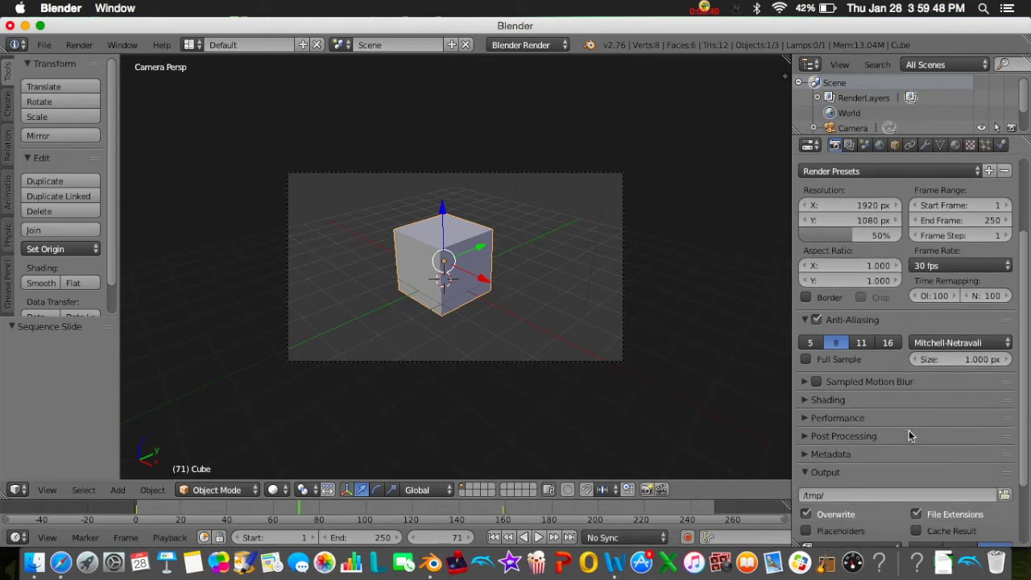
pyautogui.scroll(-1, 909, 436)
# Set the render output folder to the Desktop
pyautogui.click(1005, 468)
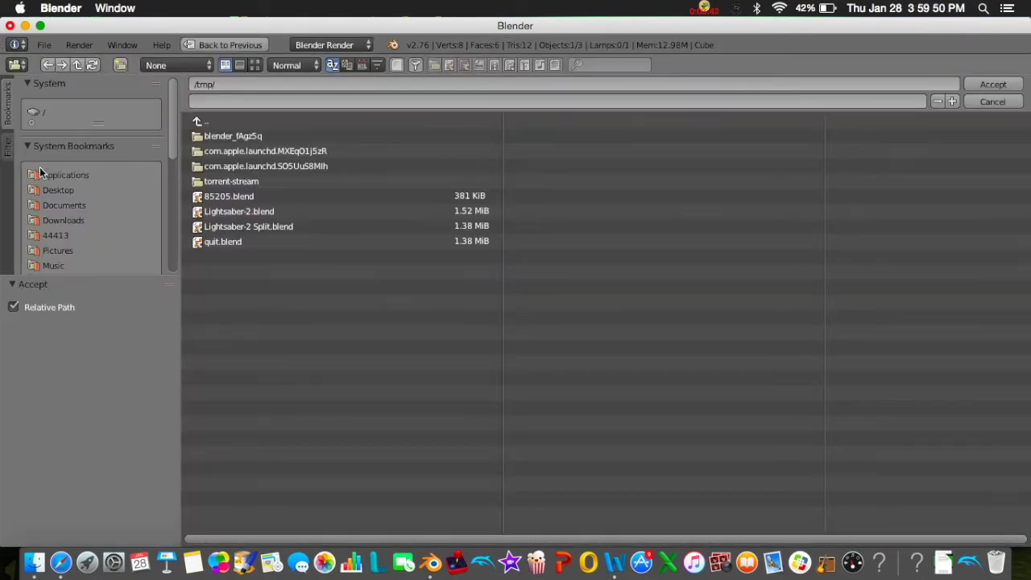
pyautogui.click(46, 189)
pyautogui.click(979, 83)
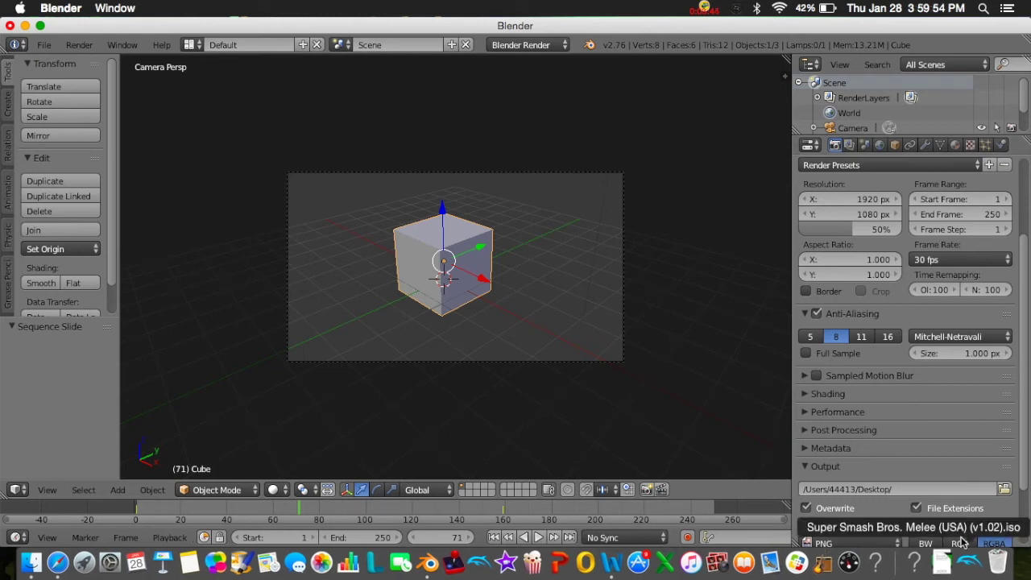
pyautogui.scroll(-2, 935, 439)
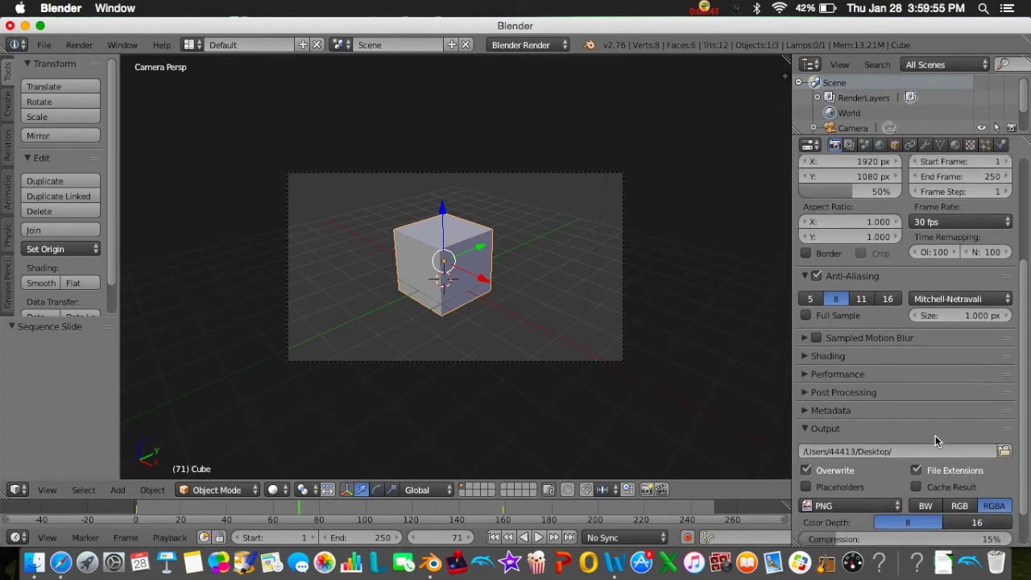
pyautogui.click(822, 498)
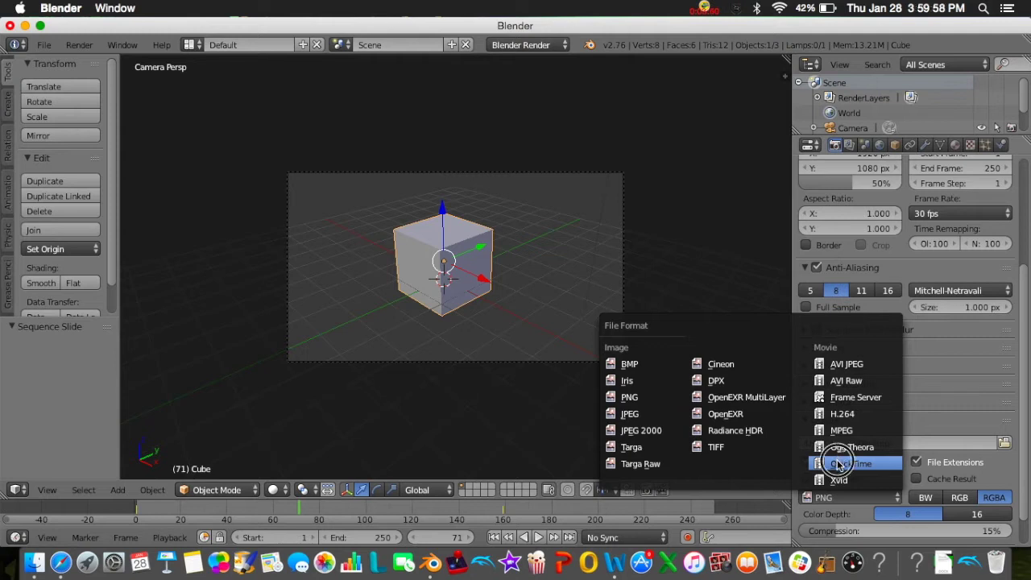
# Set the output File Format to QuickTime and the audio codec to Apple Lossless at 48kHz
pyautogui.click(838, 464)
pyautogui.scroll(-2, 924, 505)
pyautogui.scroll(-2, 924, 504)
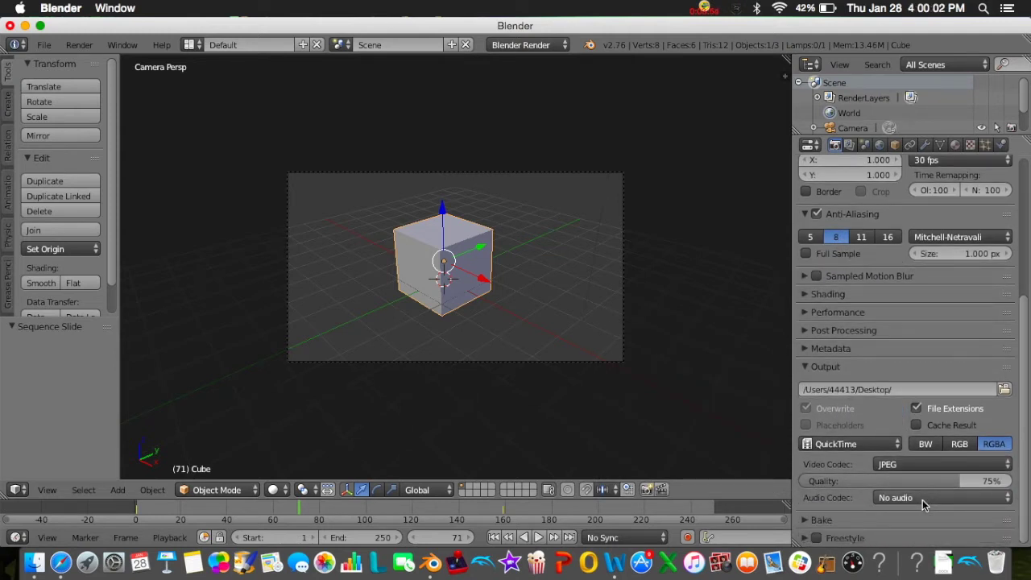
pyautogui.click(922, 499)
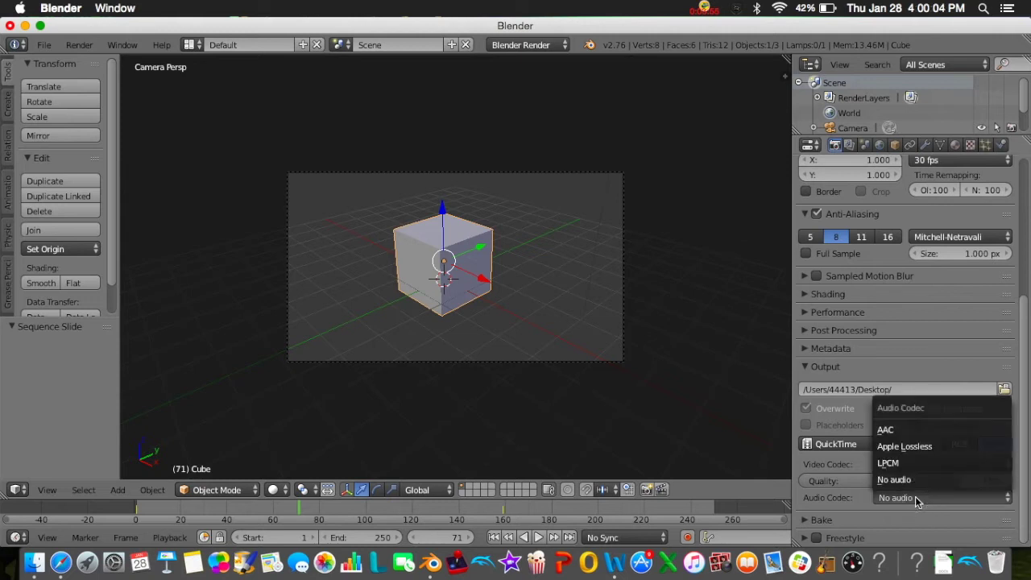
pyautogui.click(896, 500)
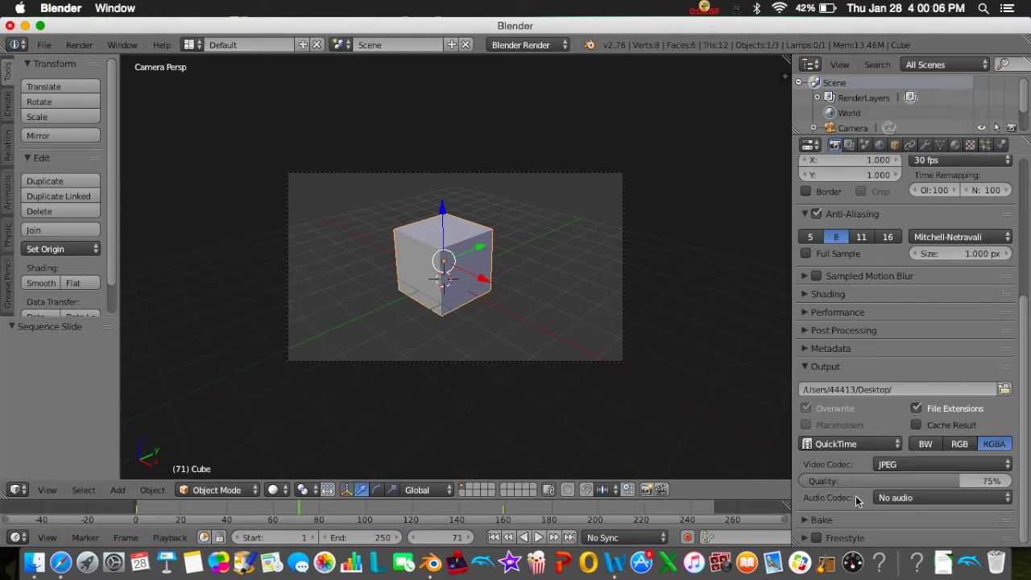
pyautogui.click(902, 498)
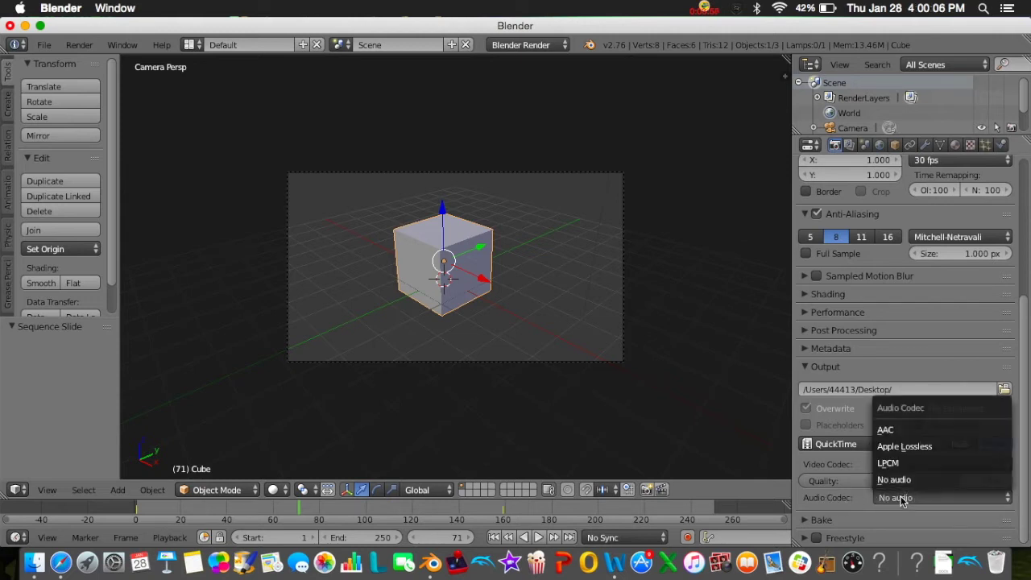
pyautogui.click(881, 448)
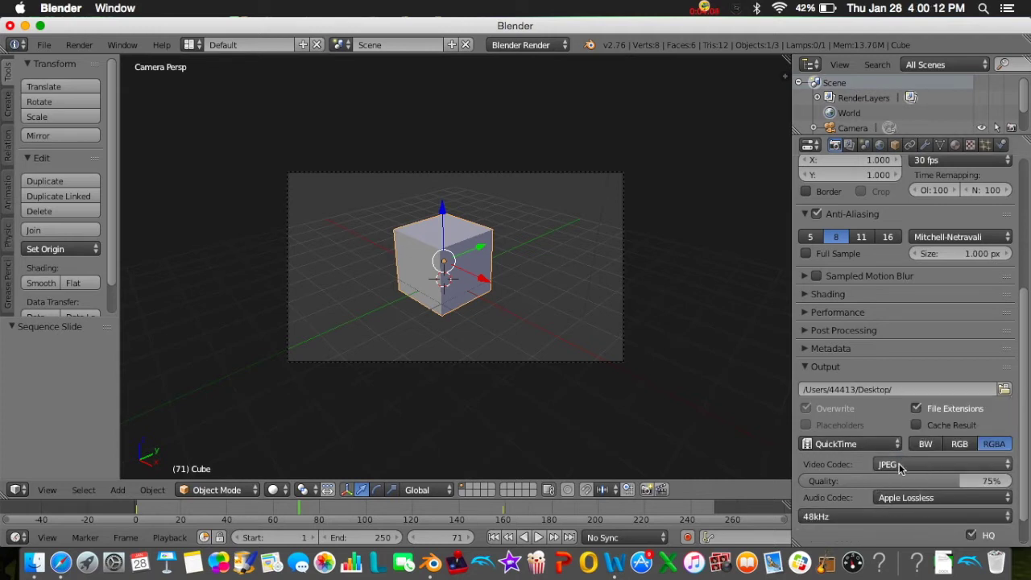
pyautogui.scroll(6, 967, 290)
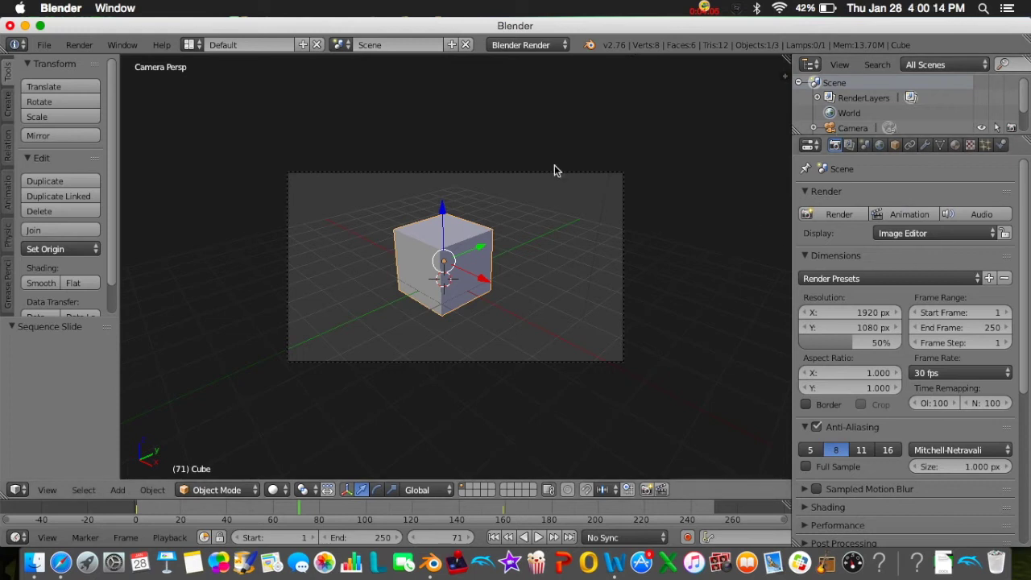
# Render the animation, quit Blender without saving, and open 0001-0250.mov from the desktop
pyautogui.click(79, 44)
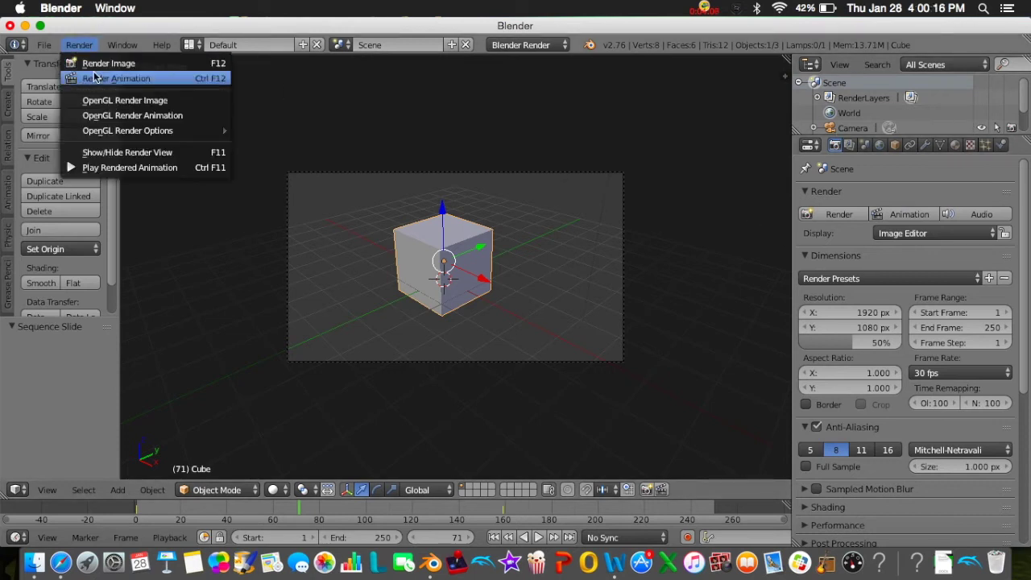
pyautogui.click(137, 80)
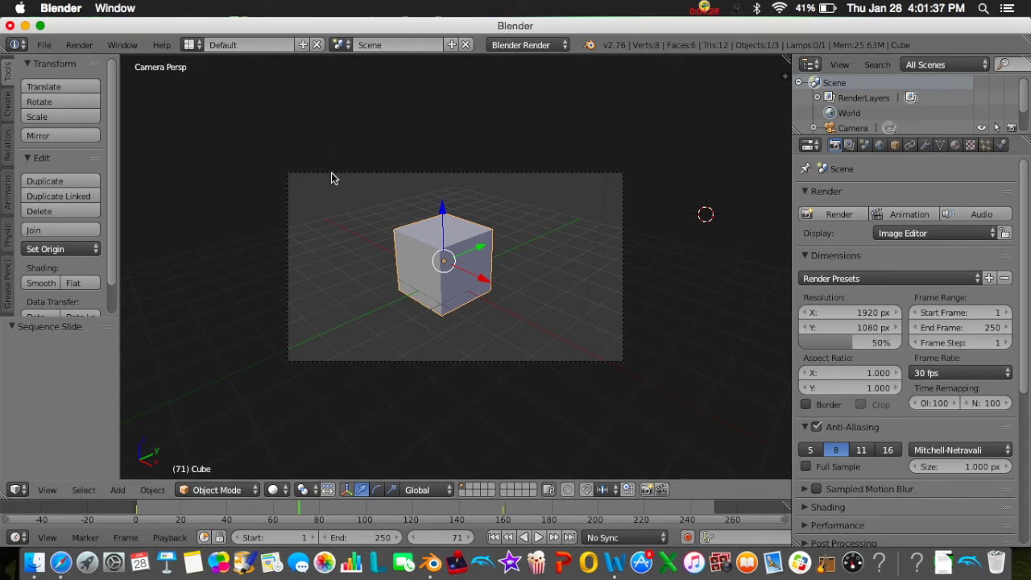
pyautogui.click(11, 27)
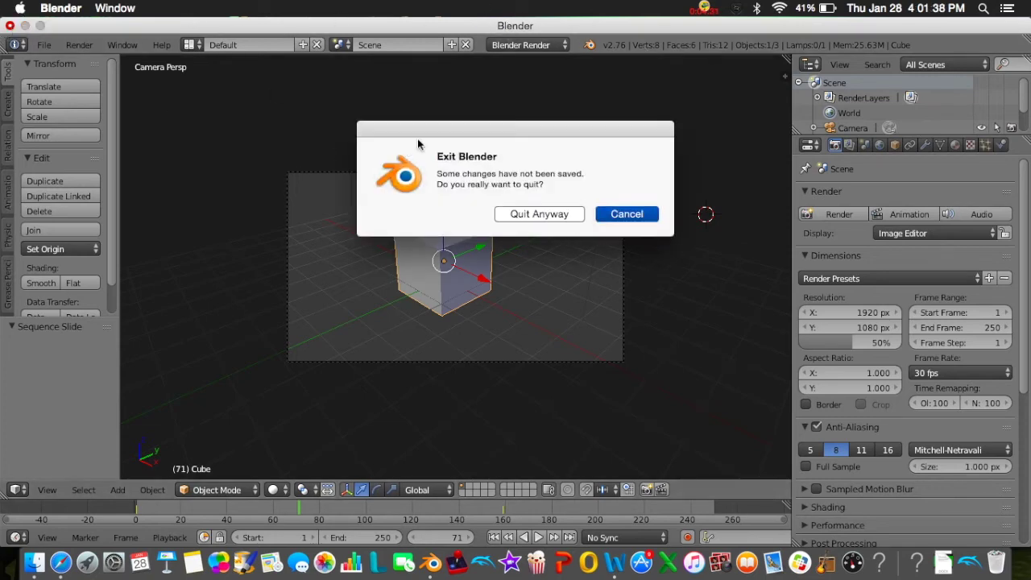
pyautogui.click(514, 216)
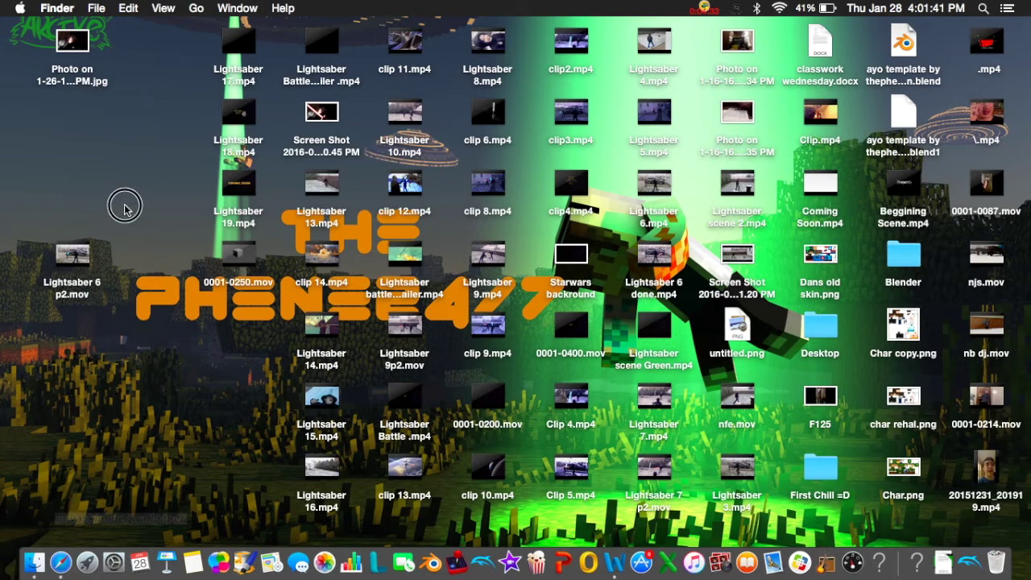
pyautogui.doubleClick(238, 266)
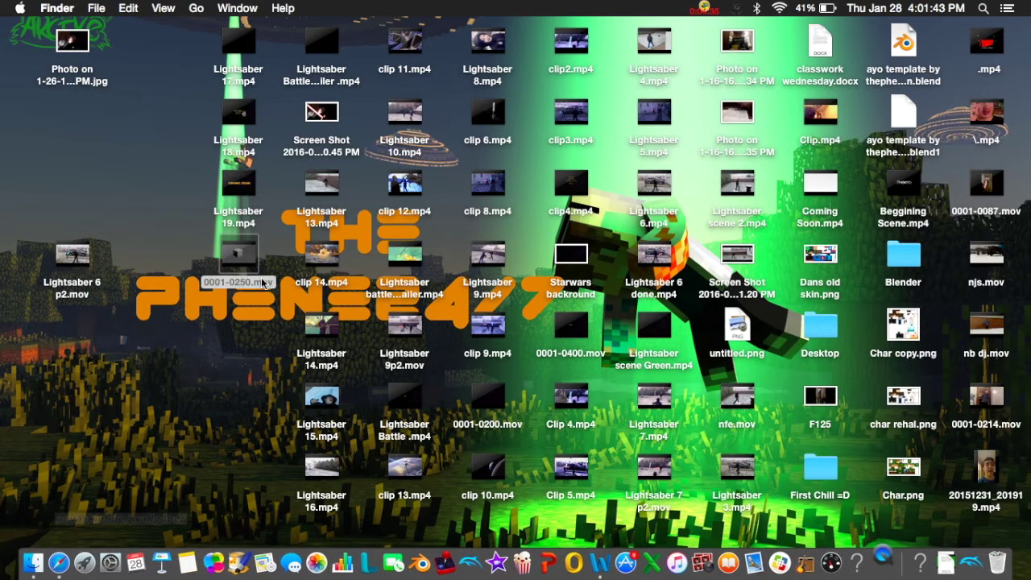
# Turn up the volume, play 0001-0250.mov, and close the player
pyautogui.press('XF86AudioRaiseVolume')
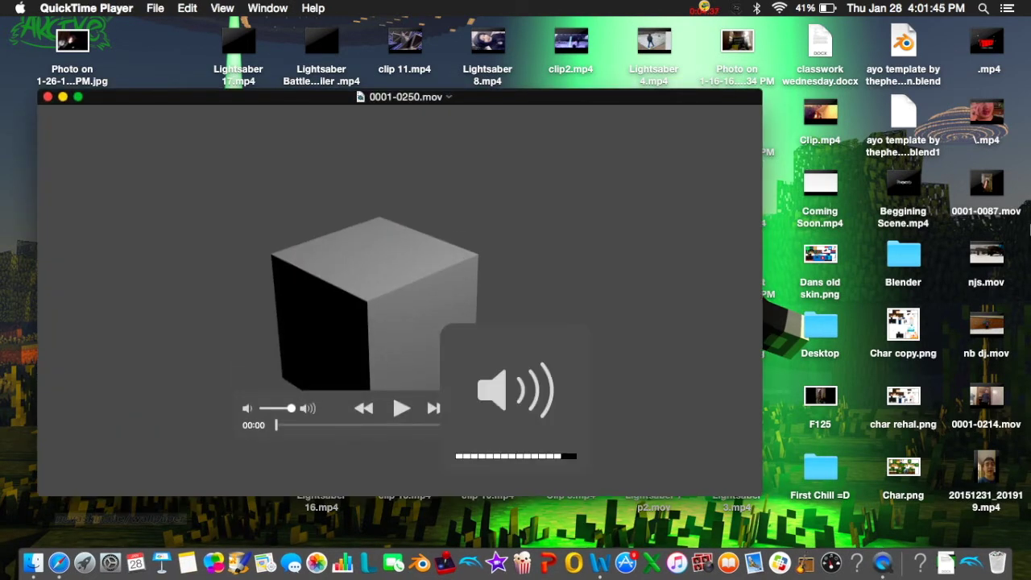
pyautogui.click(402, 409)
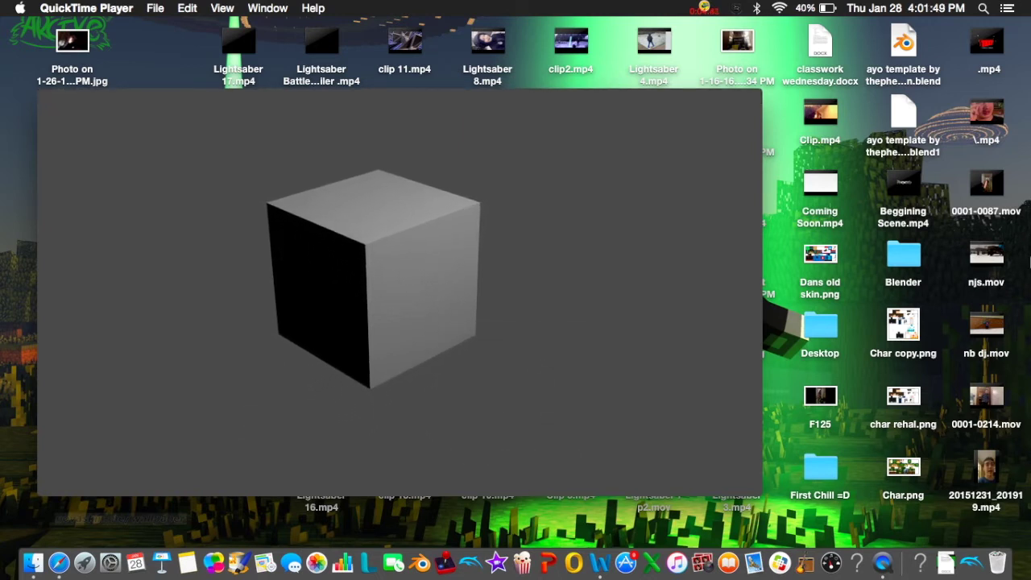
pyautogui.moveTo(46, 98)
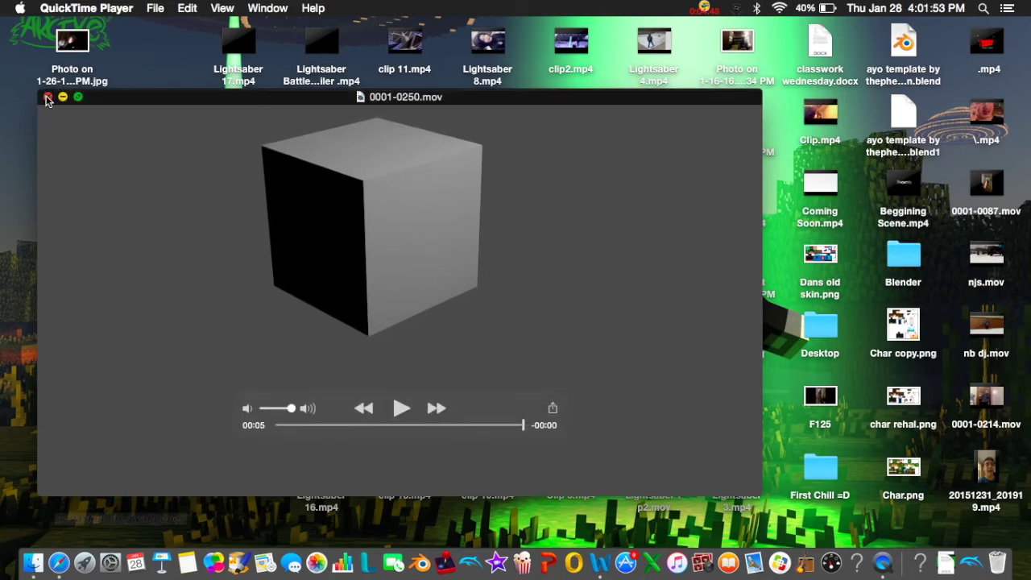
pyautogui.click(45, 99)
pyautogui.click(104, 145)
# Reopen 0001-0250.mov from the desktop, watch it again, then close the player
pyautogui.click(163, 197)
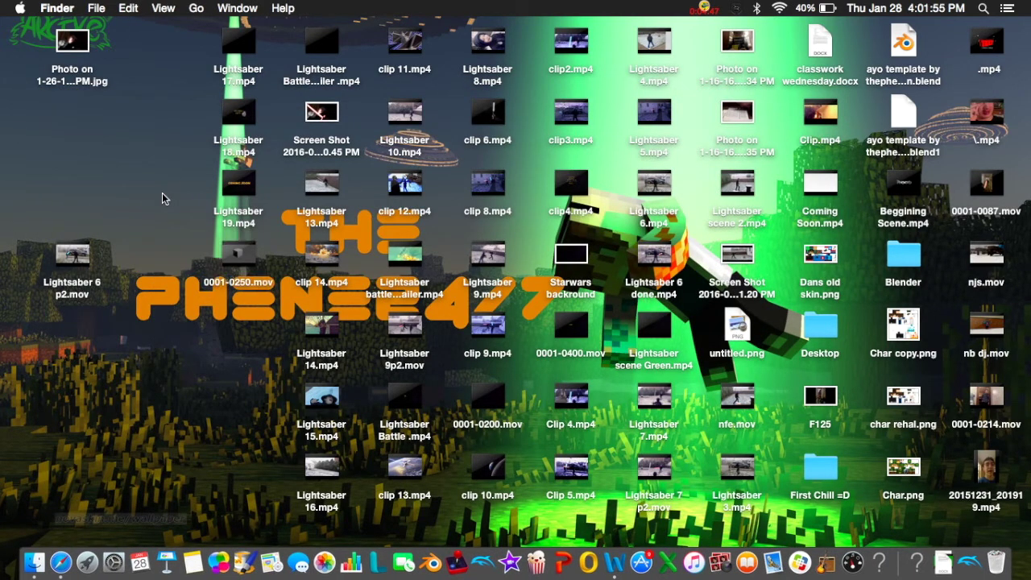
pyautogui.doubleClick(239, 260)
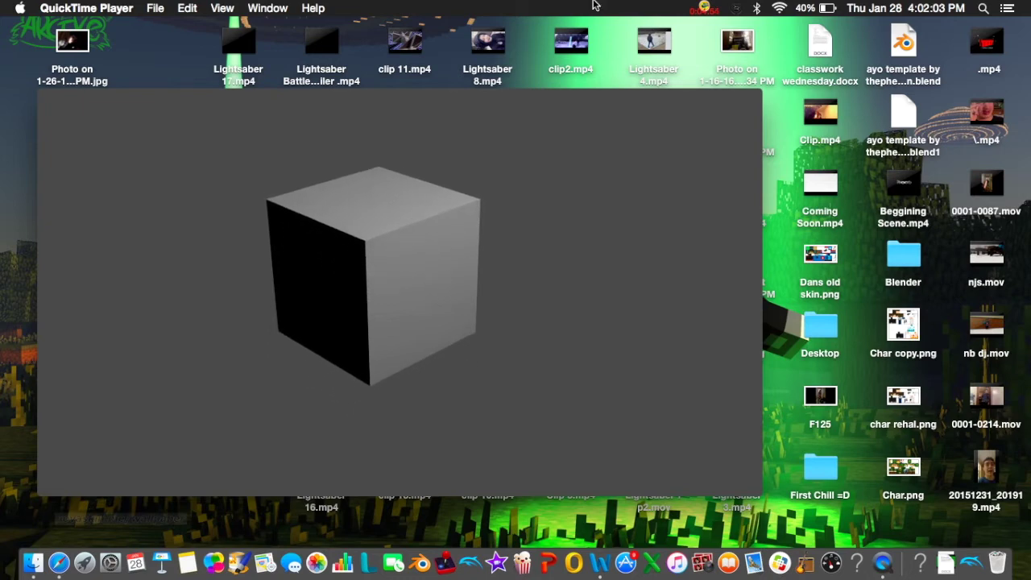
pyautogui.moveTo(561, 115)
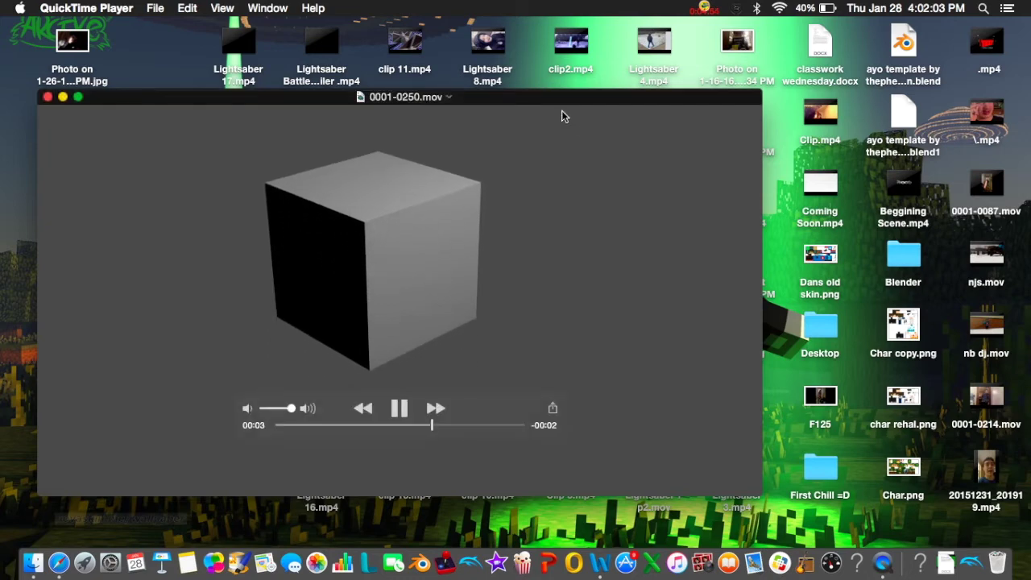
pyautogui.click(48, 96)
pyautogui.click(161, 173)
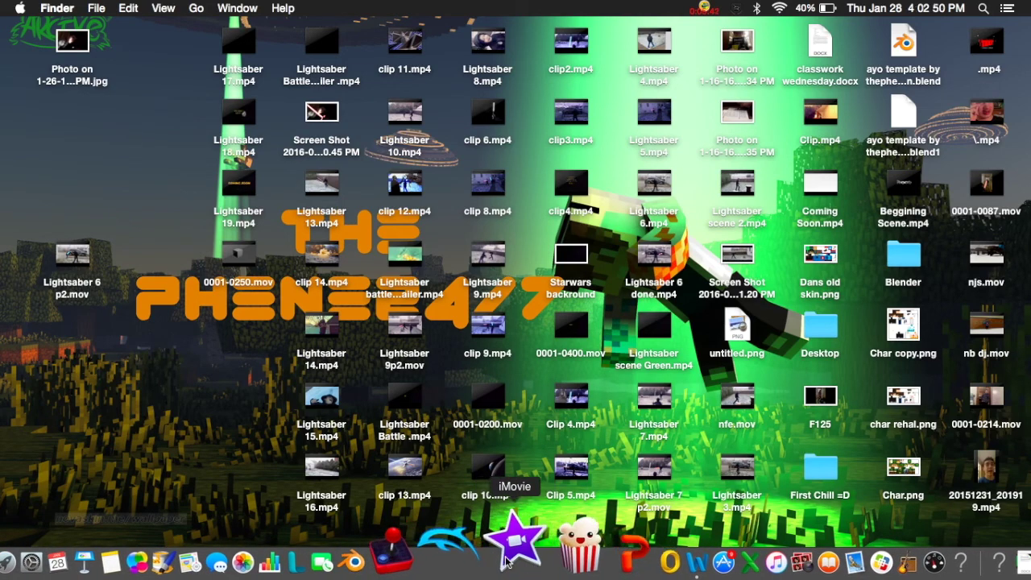
pyautogui.click(517, 565)
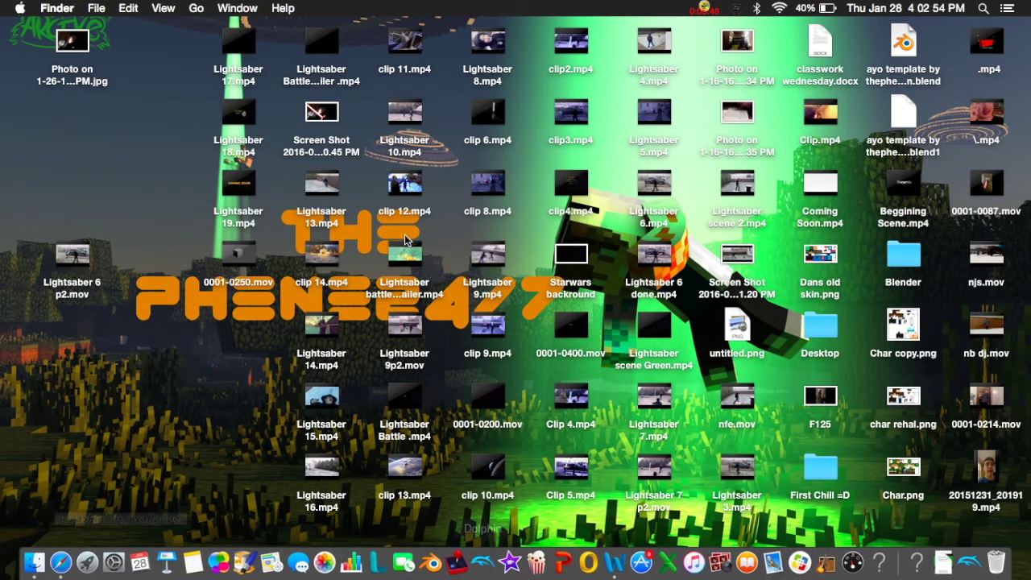
pyautogui.click(407, 286)
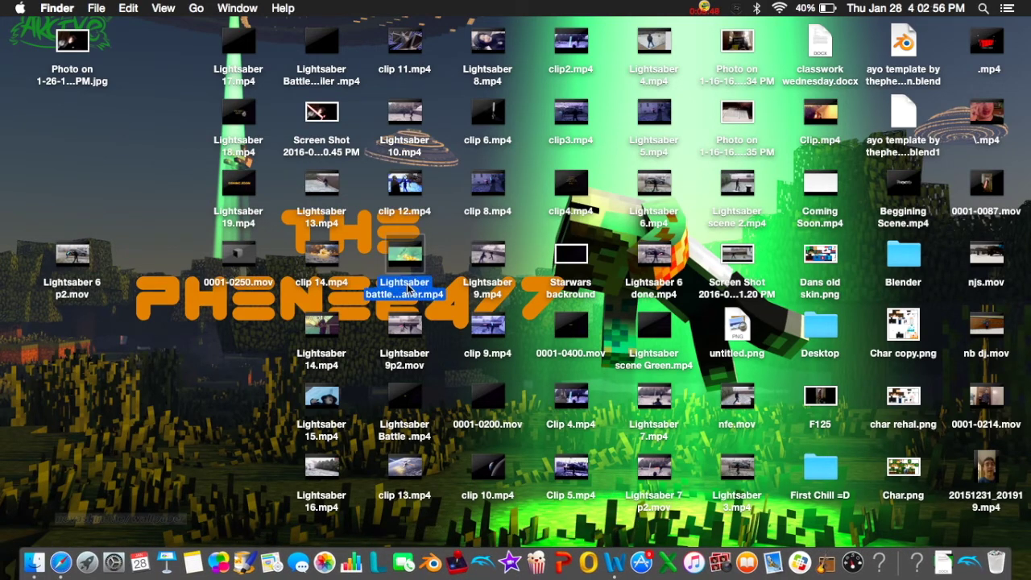
pyautogui.click(576, 231)
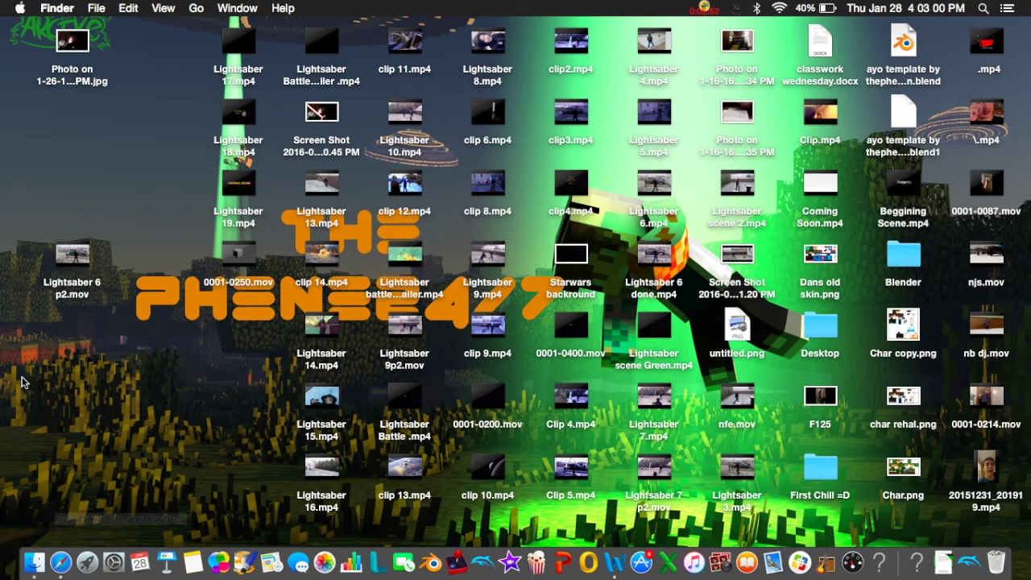
pyautogui.click(165, 376)
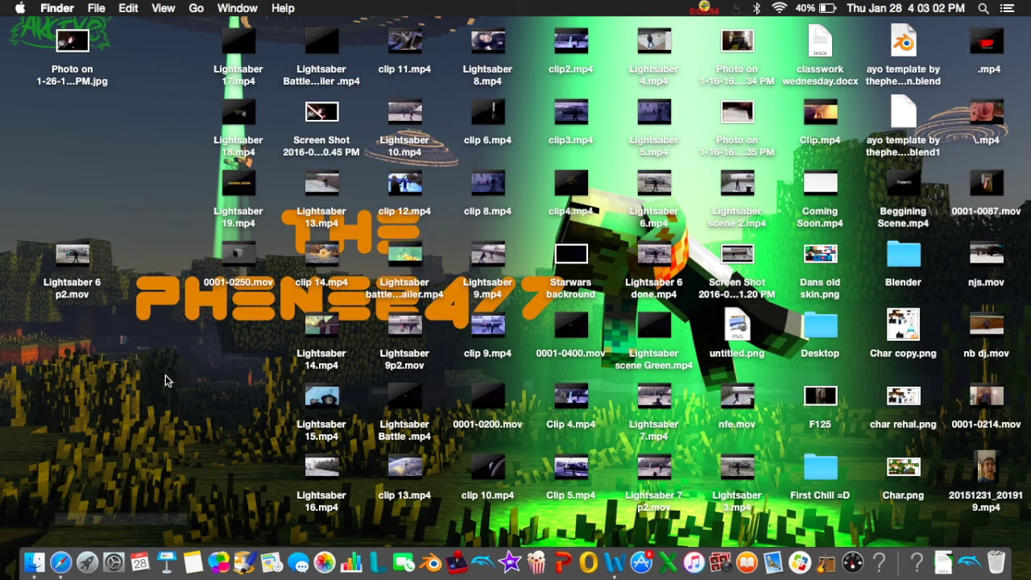